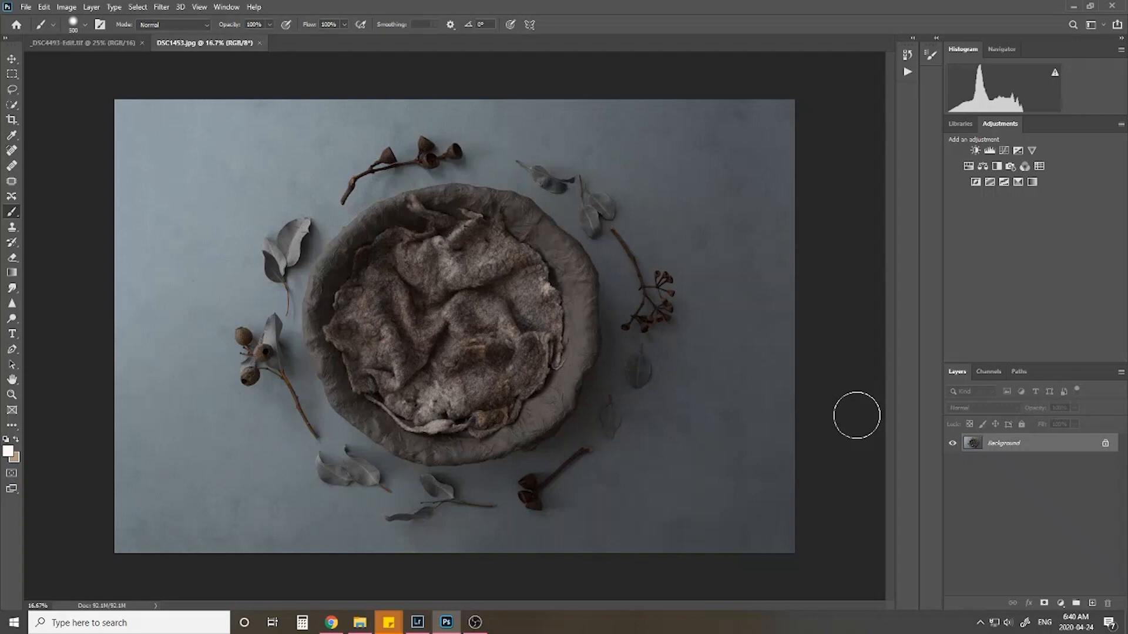
Step: Switch to Chrome to view the Simply Cherubic backdrop's product page, and return to Photoshop
left_click(332, 622)
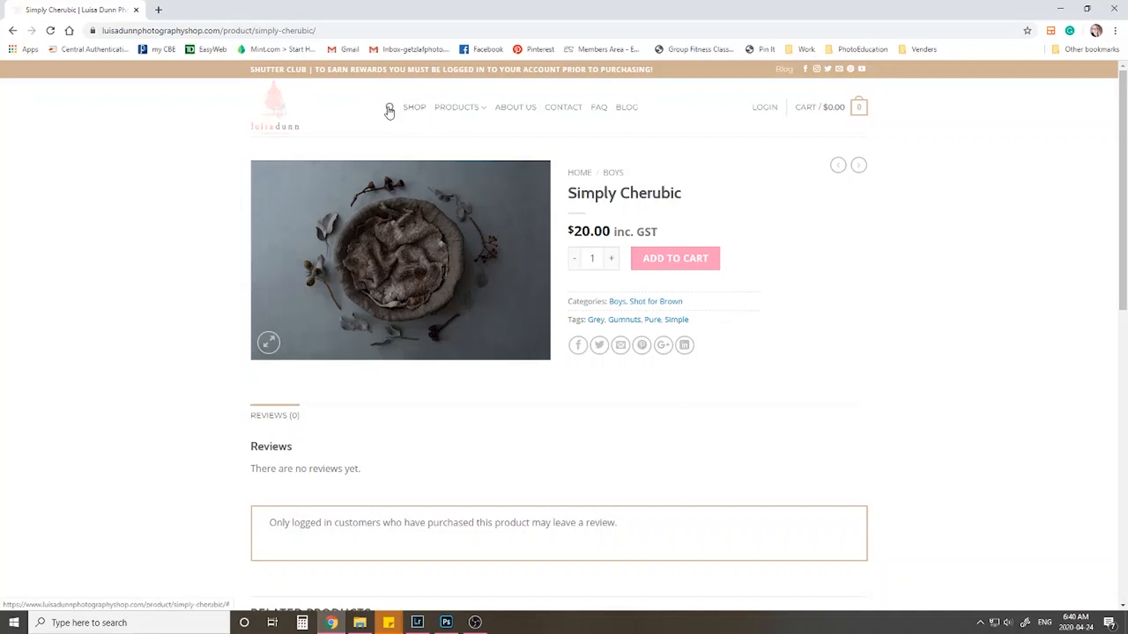
mouse_move(388, 111)
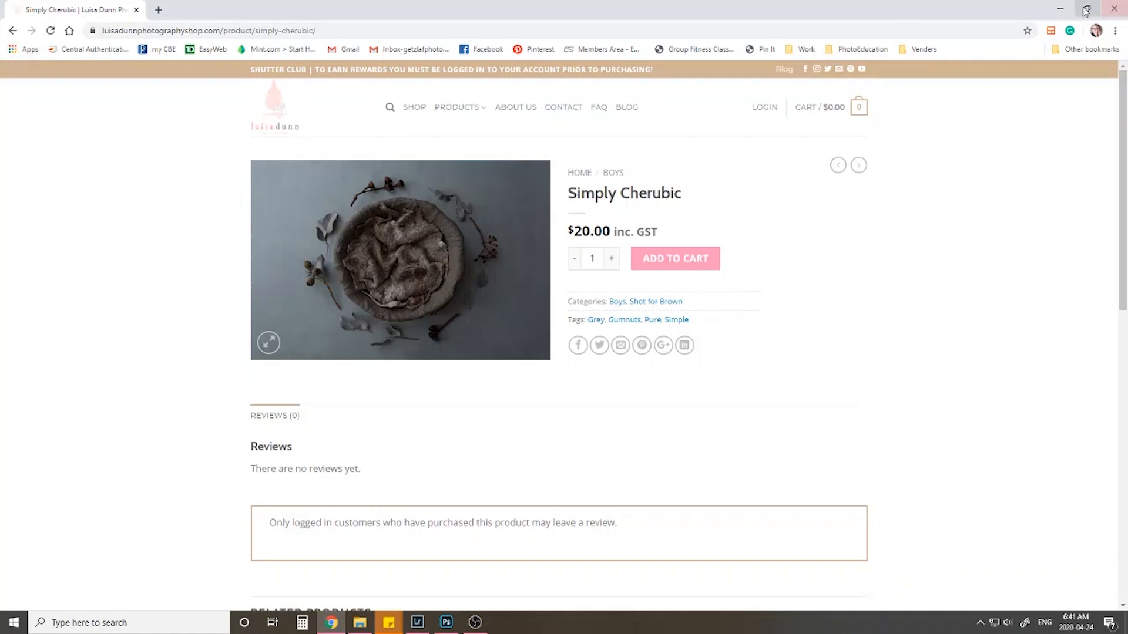
left_click(1063, 9)
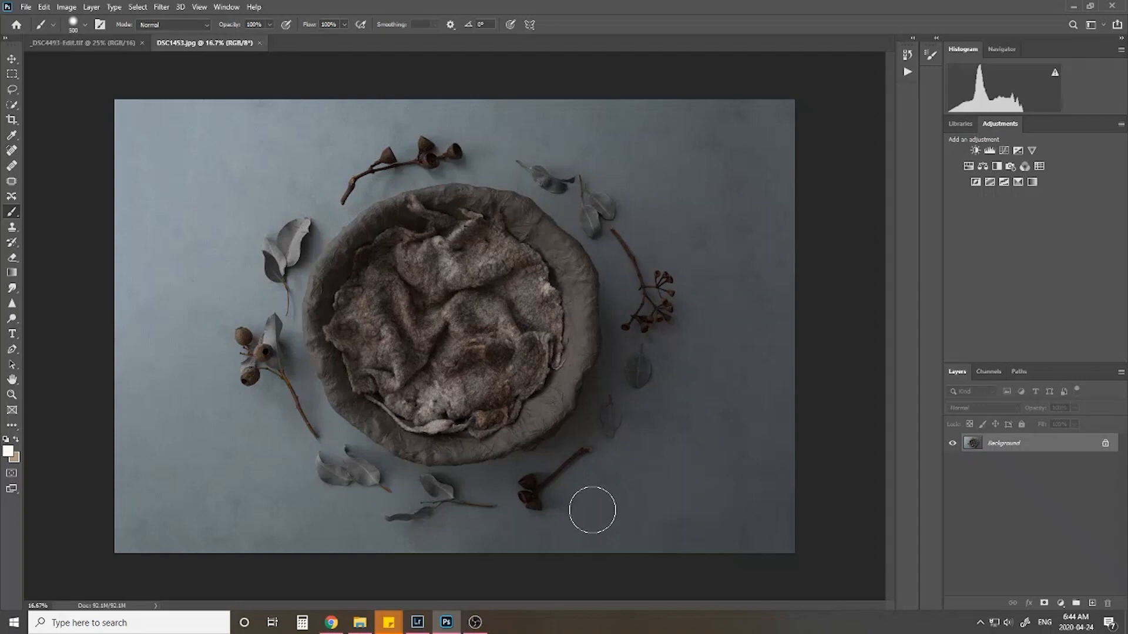
Step: Duplicate the baby photo's Background layer from _DSC4493-Edit.tif into DSC1453.jpg, converting the colour profile to preserve colour appearance
left_click(66, 44)
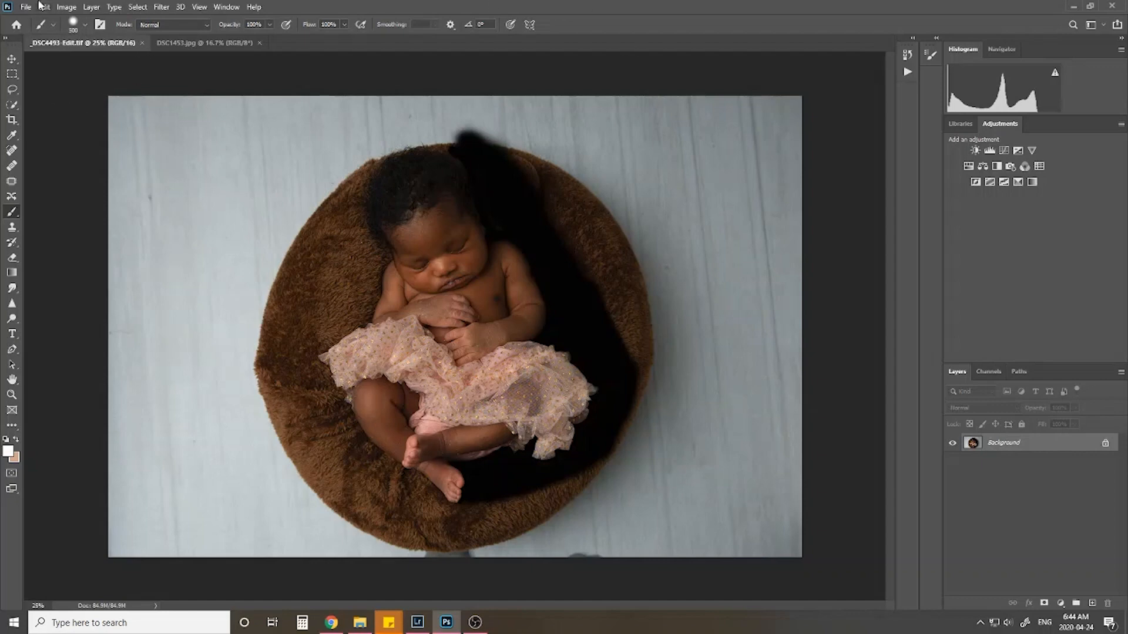
left_click(92, 7)
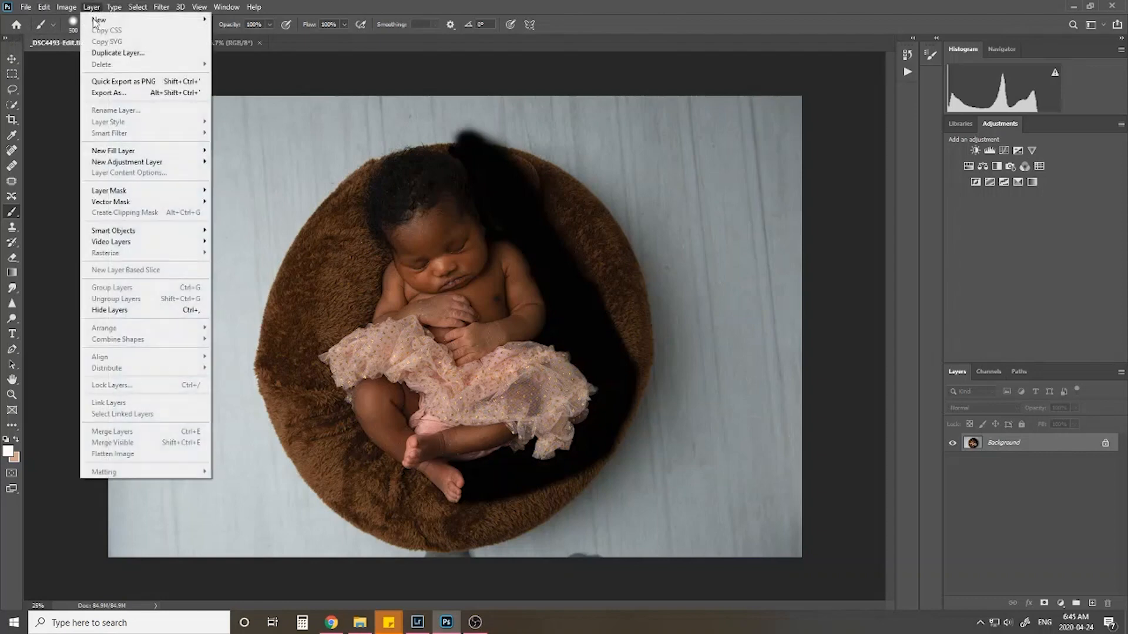
left_click(119, 53)
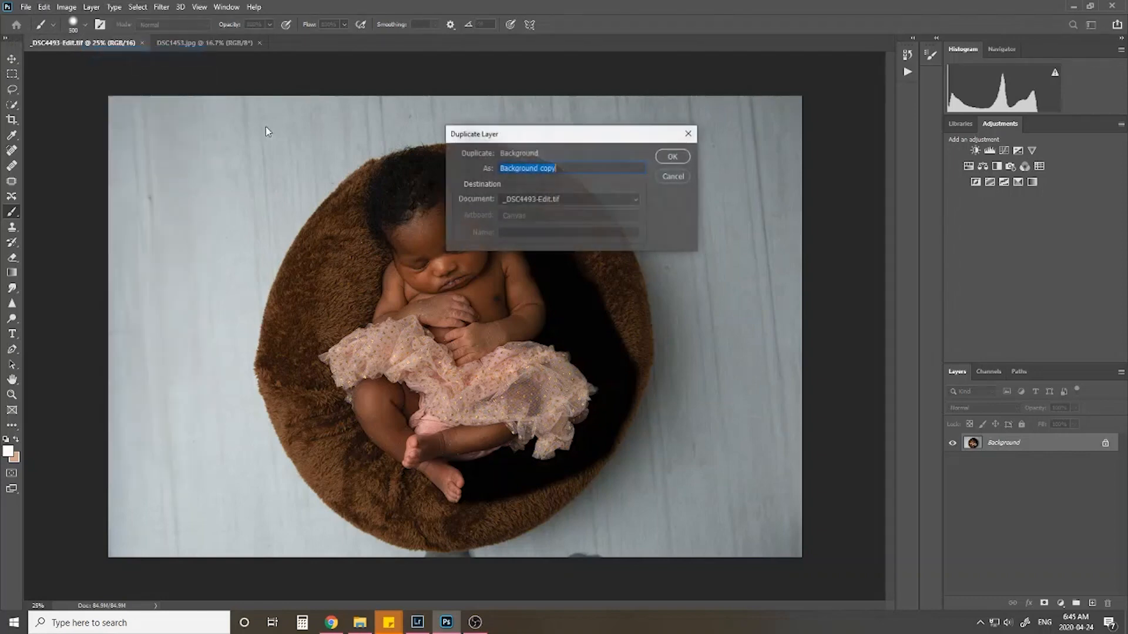
left_click(572, 199)
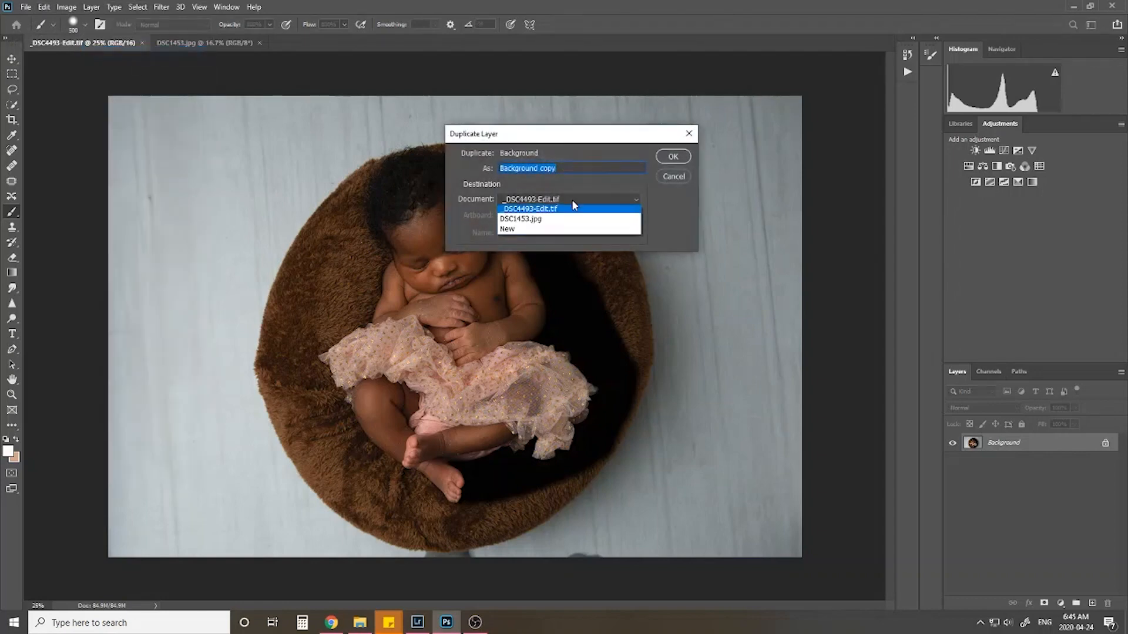
left_click(516, 223)
left_click(673, 159)
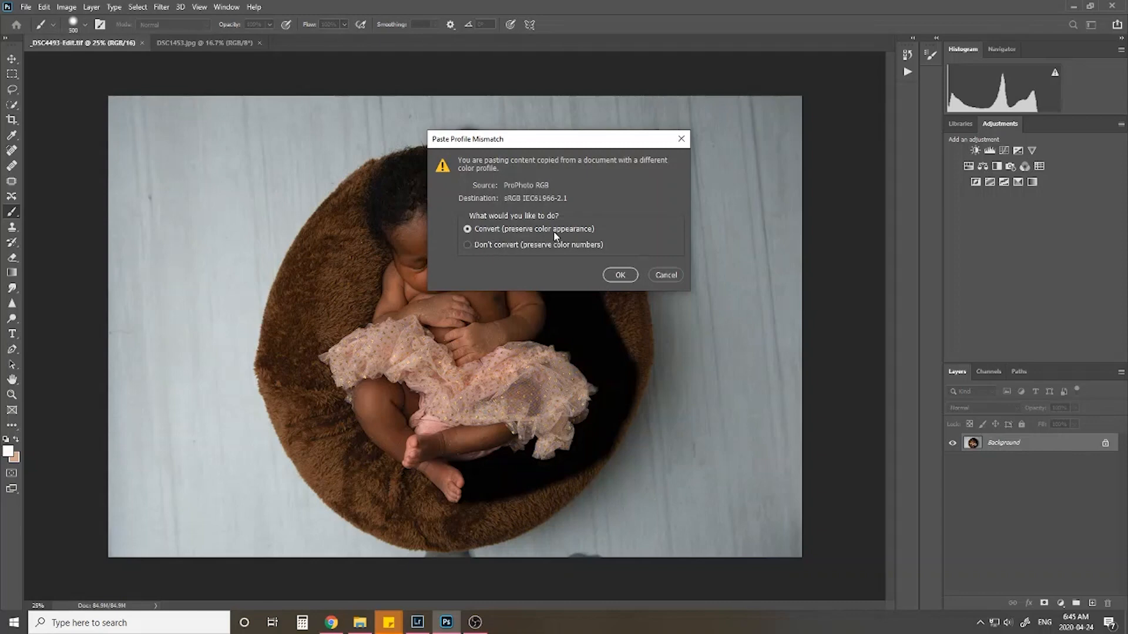
left_click(625, 274)
left_click(627, 269)
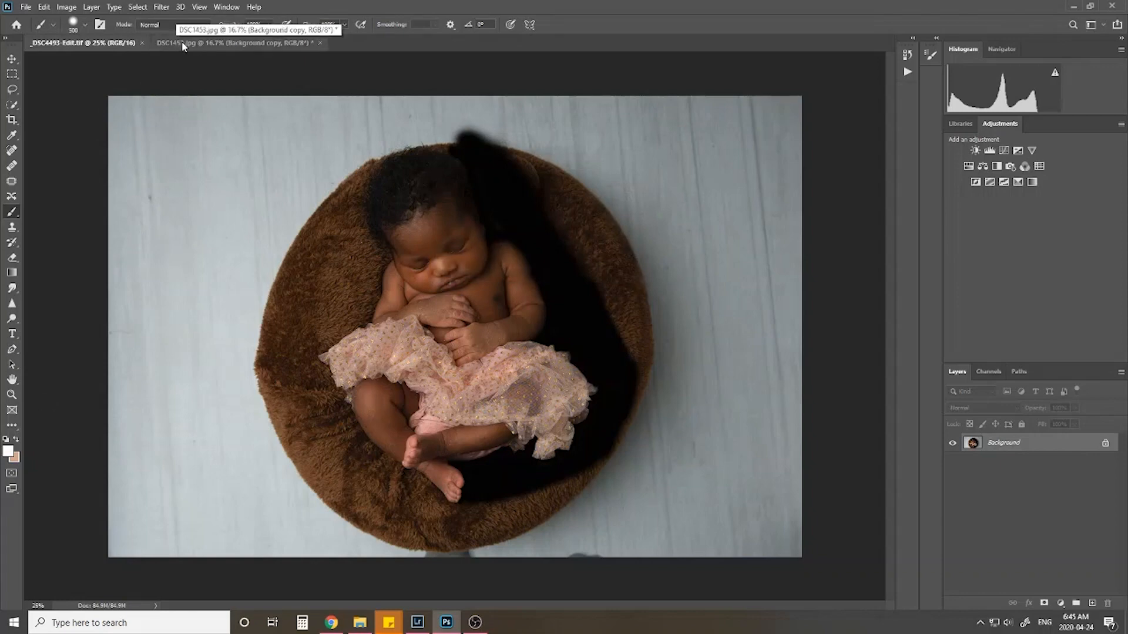
Step: In DSC1453.jpg, convert the duplicated baby layer to a smart object
left_click(207, 44)
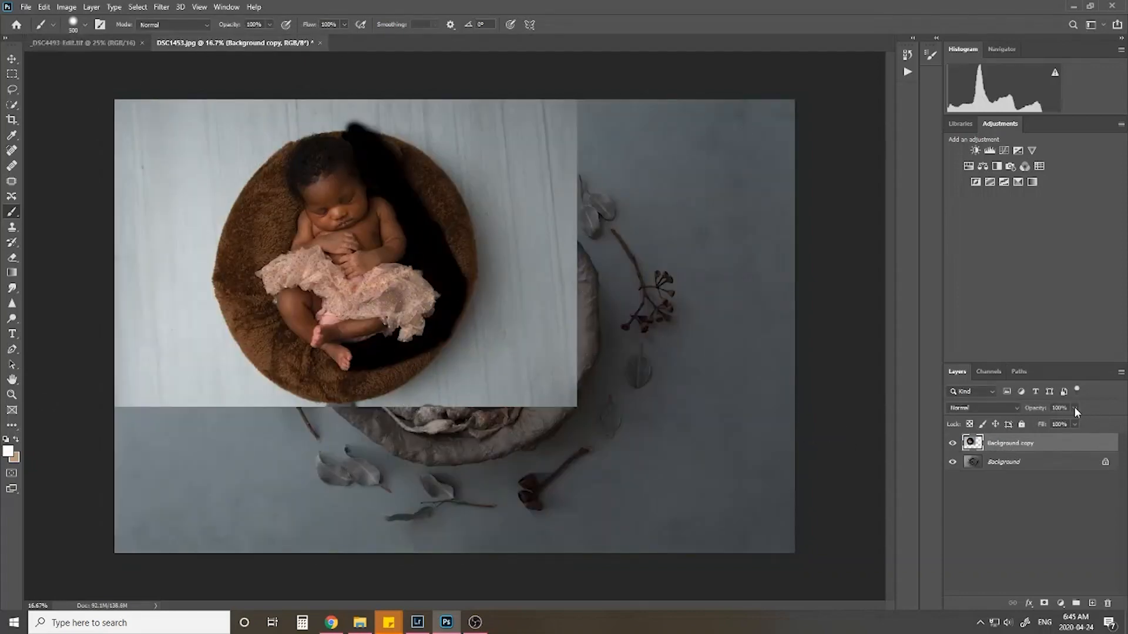
left_click(91, 7)
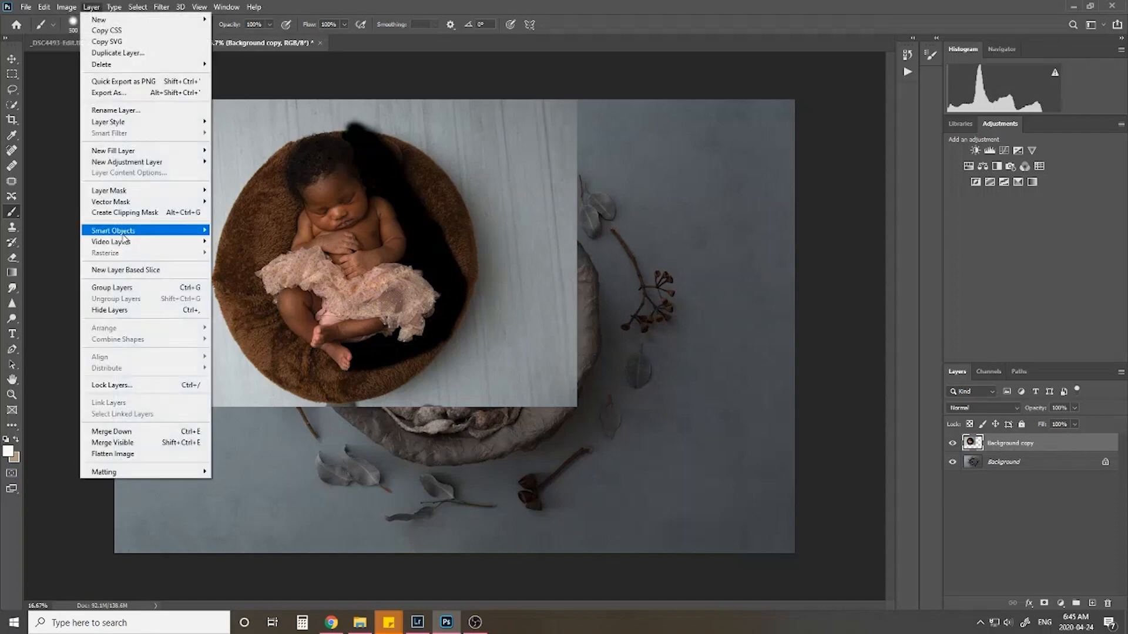
mouse_move(115, 230)
left_click(241, 230)
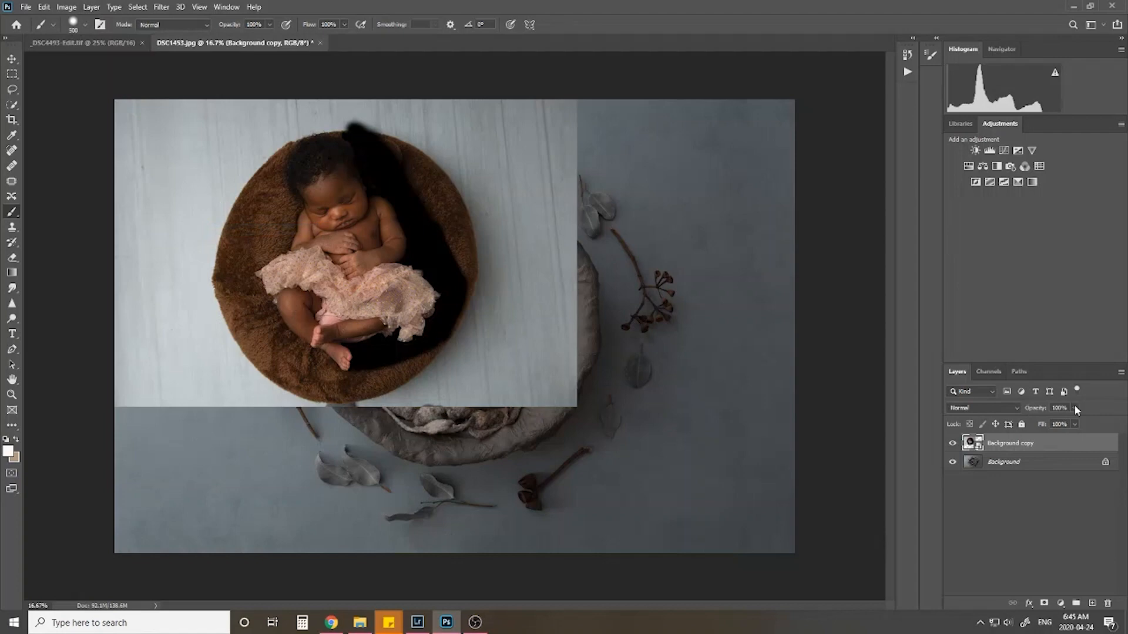
Step: Lower the baby layer's opacity to 43%, rotate it about 10.6 degrees clockwise and position it over the bowl
left_click(1075, 409)
left_click(1044, 420)
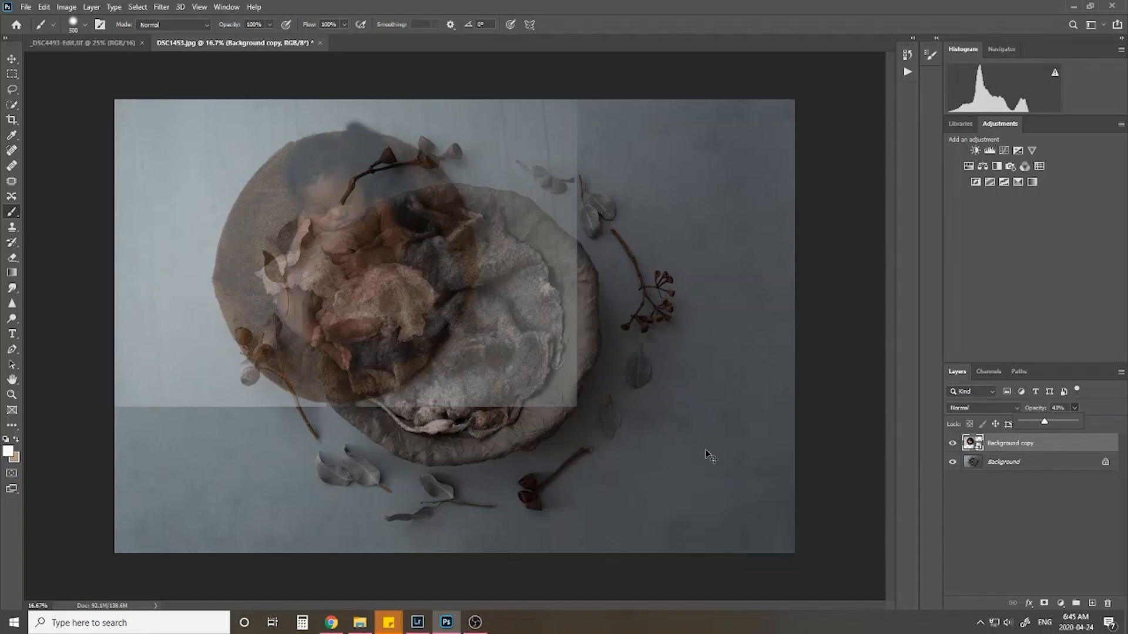
key("ctrl+t")
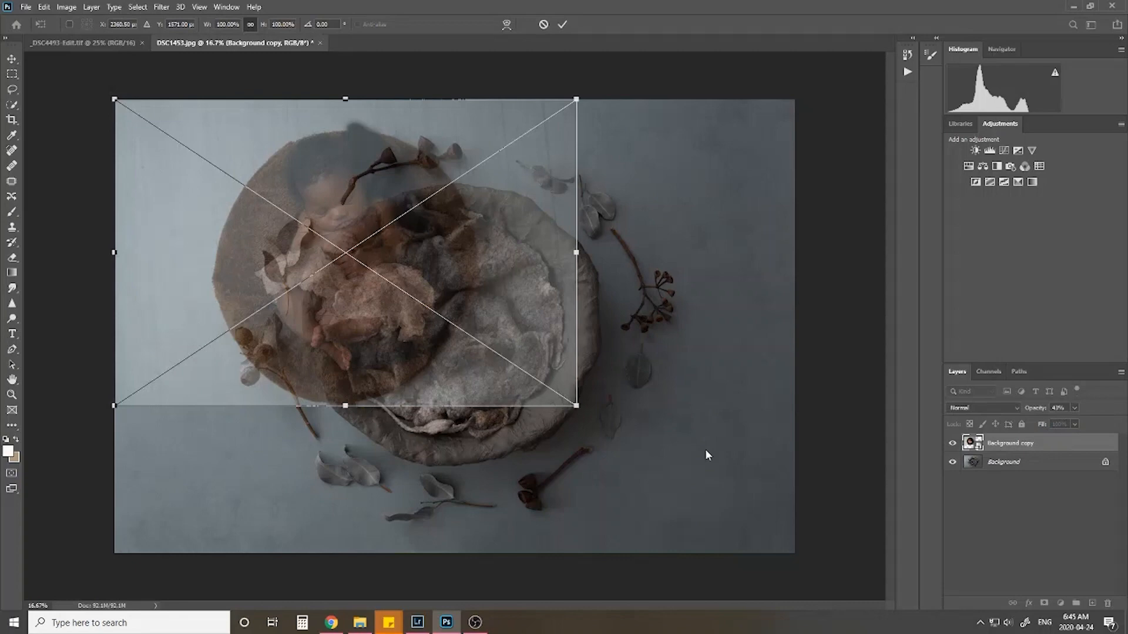
left_click_drag(587, 94, 617, 146)
left_click_drag(548, 260, 630, 288)
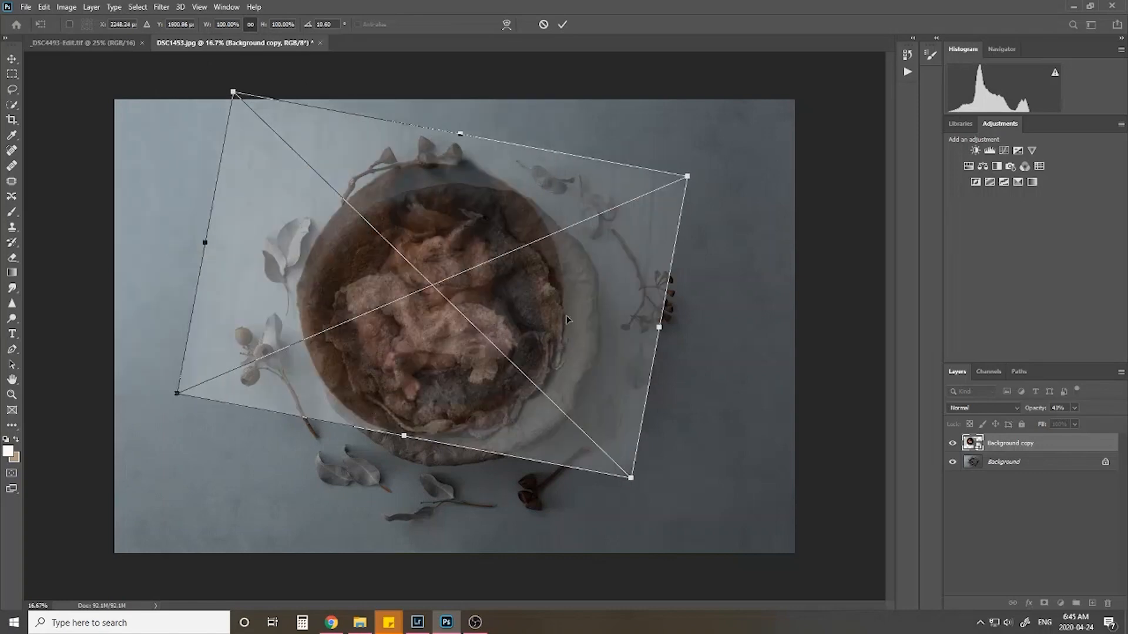
left_click_drag(566, 326, 345, 290)
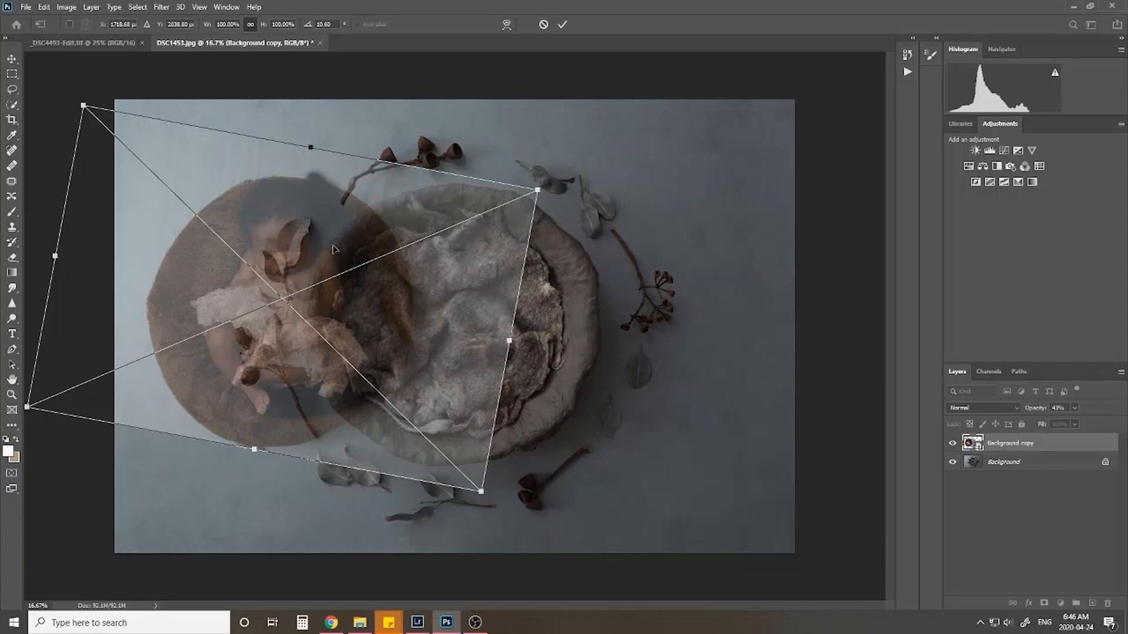
left_click_drag(369, 238, 505, 269)
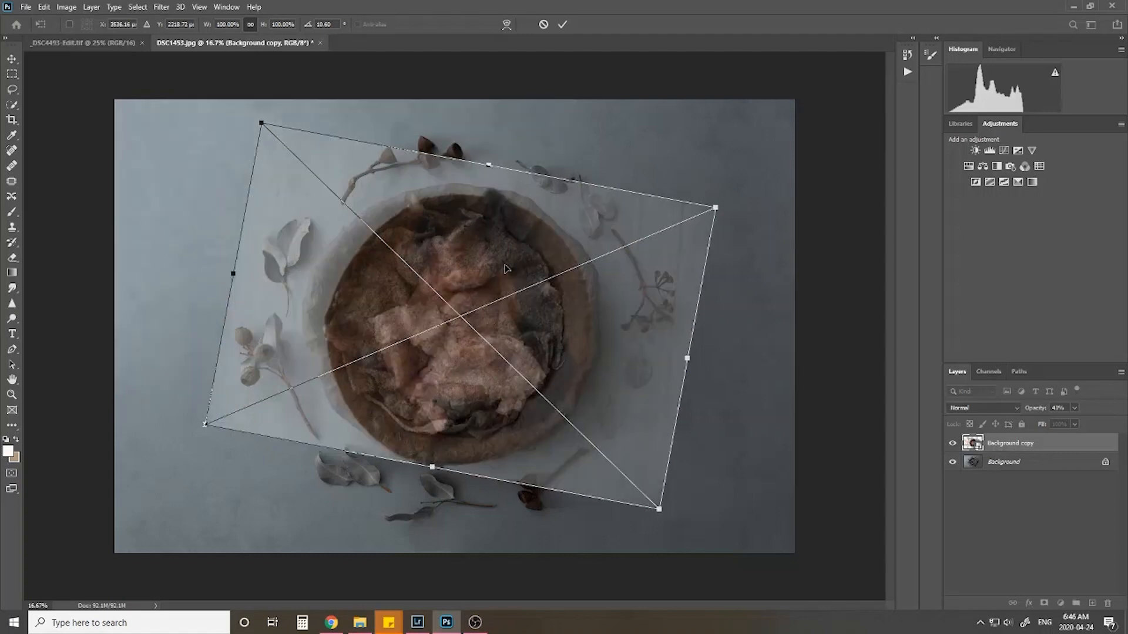
Step: Nudge the baby layer downward in the bowl to a vertical position of about 2345 px and apply the transform
key("Down")
key("Down")
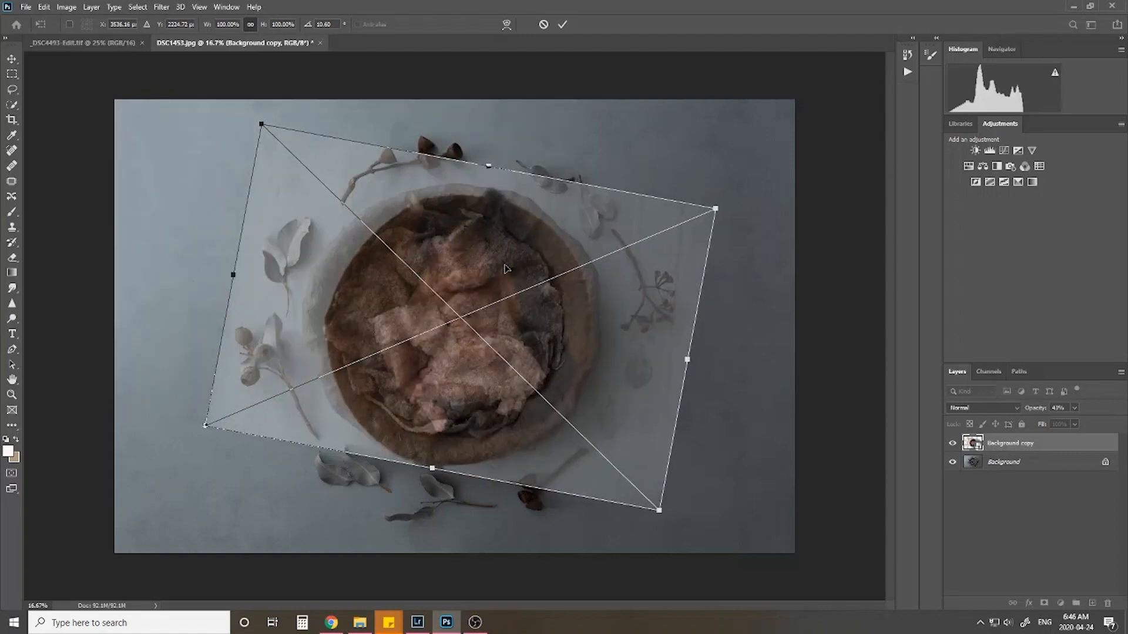
key("Down")
key("Down")
key("Down")
key("Down")
key("Down")
key("Down")
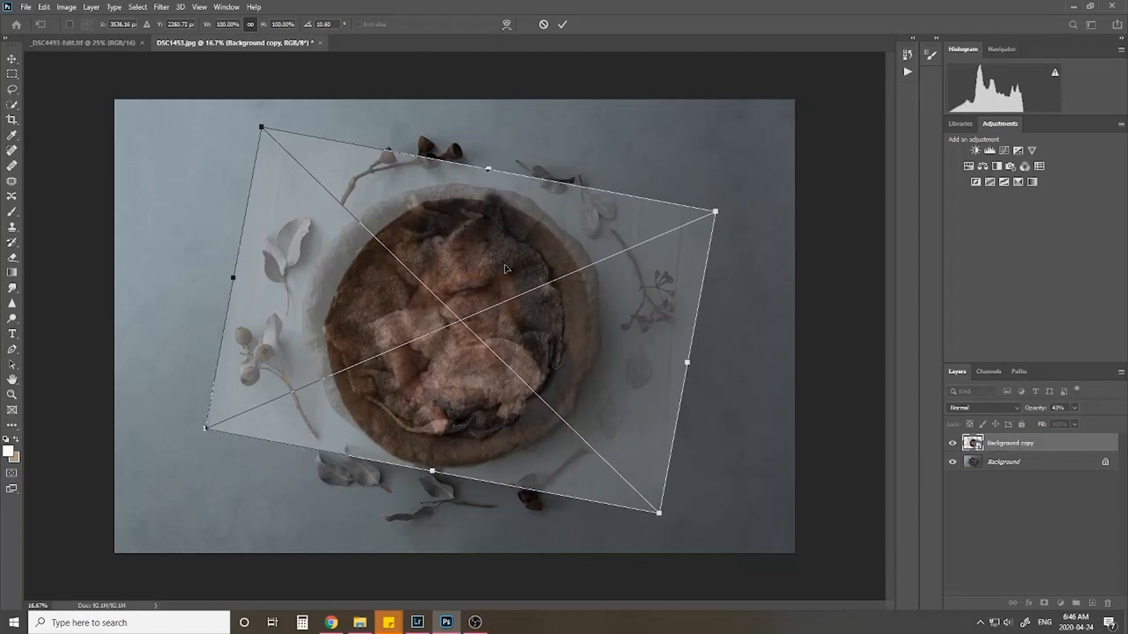
key("Down")
key("Down")
key("Down")
key("Down")
key("Down")
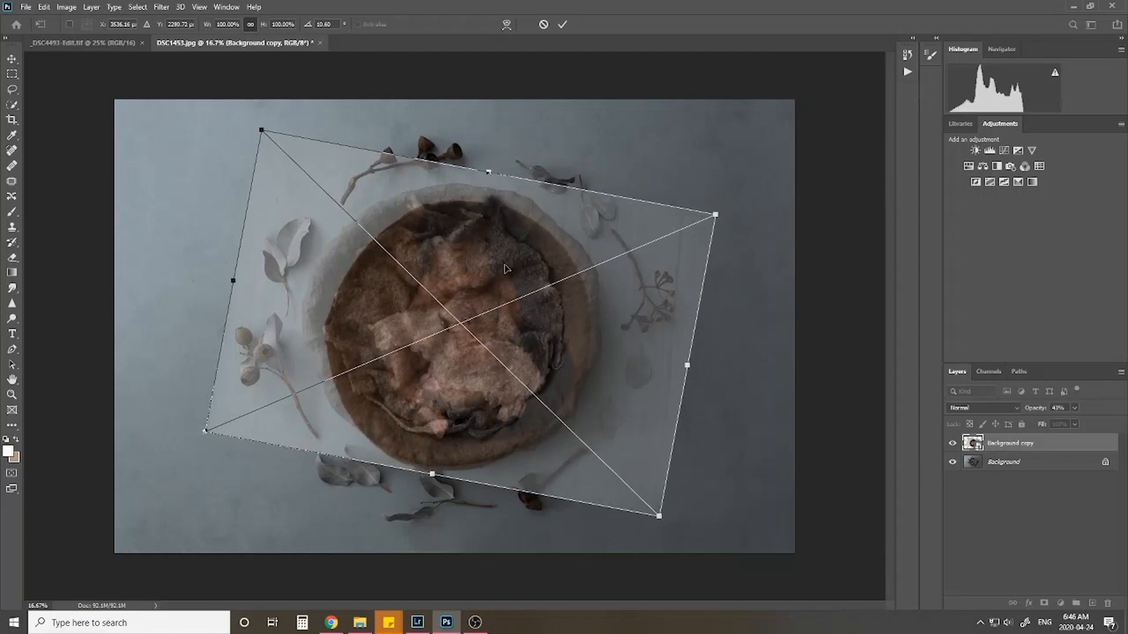
key("Down")
key("Down")
key("Down")
key("Down")
key("Down")
key("Down")
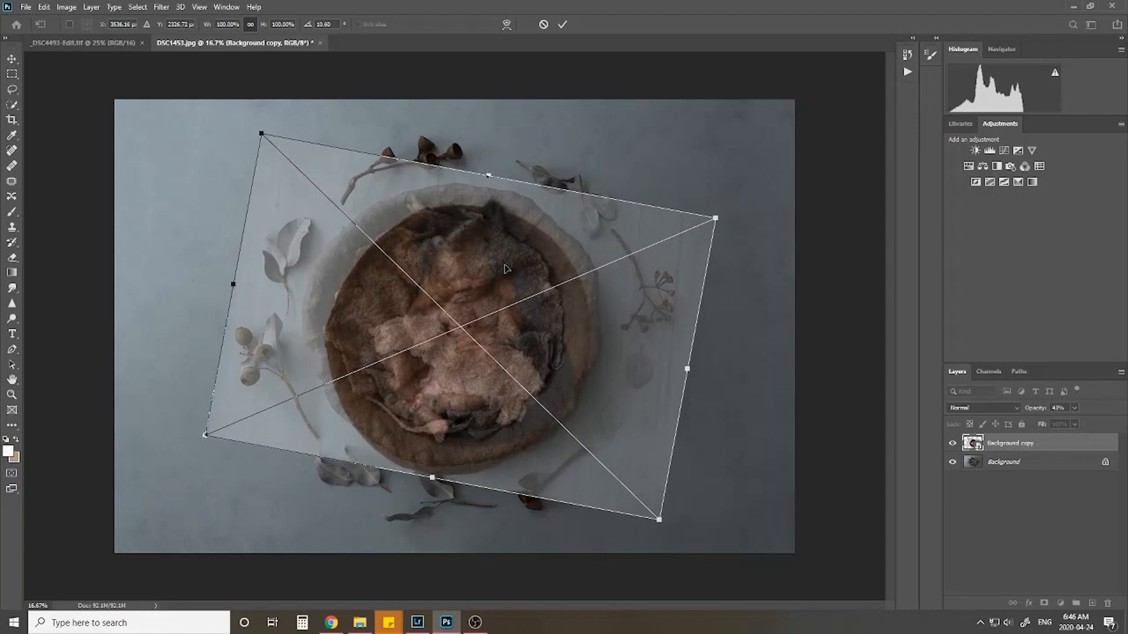
key("Down")
key("Down")
key("Down")
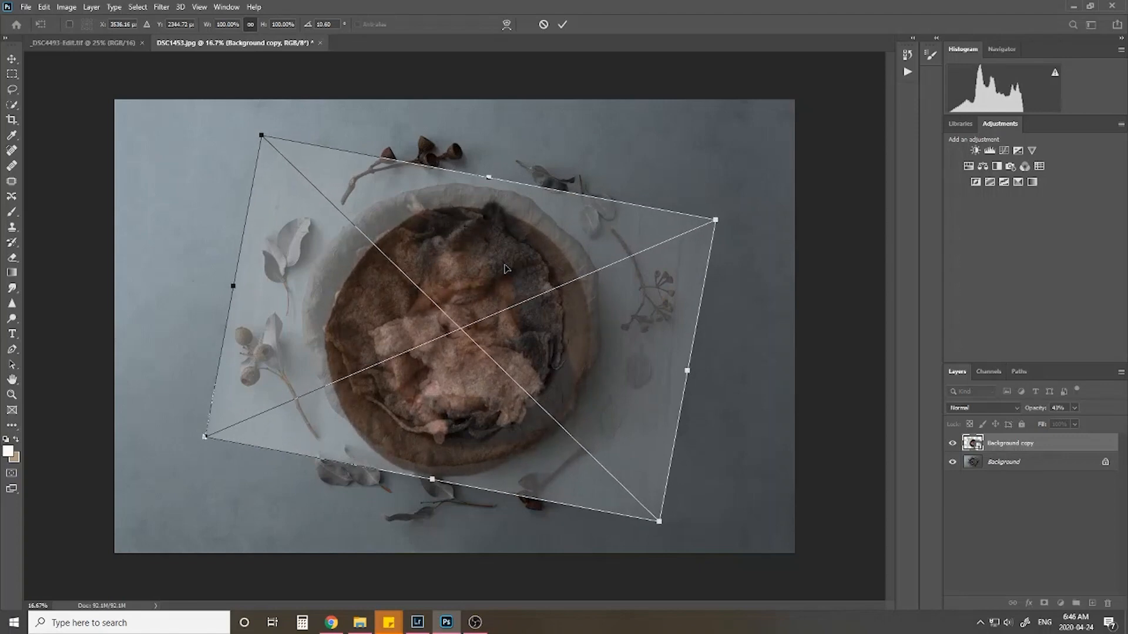
key("Return")
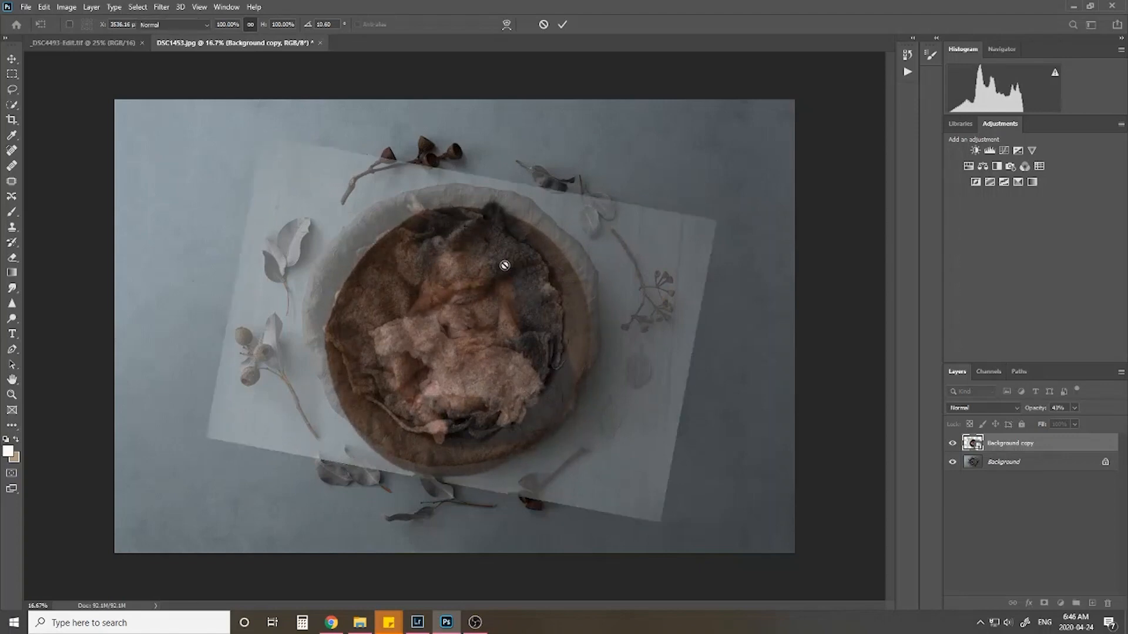
Step: Restore the baby layer's opacity to 100% and add a white layer mask to it
key("b")
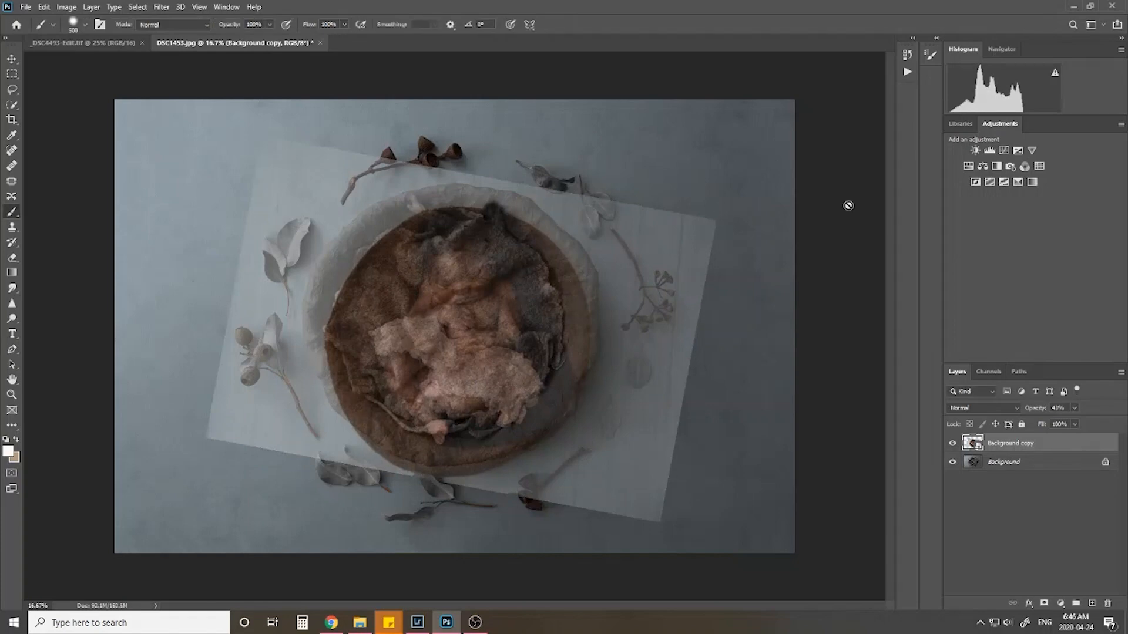
left_click(1074, 425)
left_click_drag(1076, 424, 1105, 421)
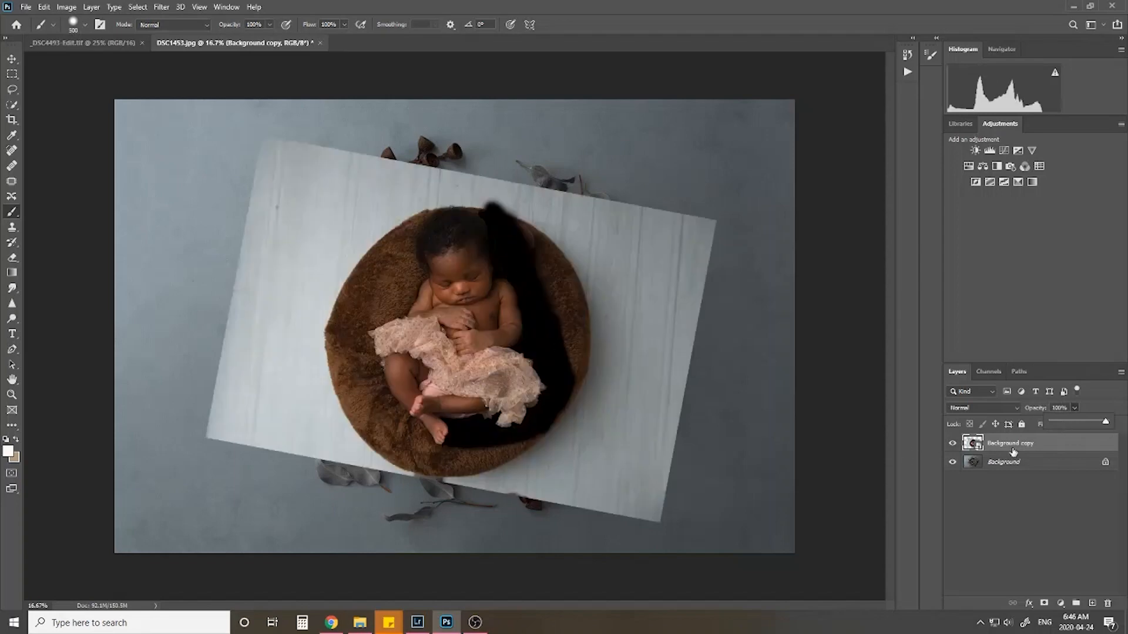
left_click(1043, 604)
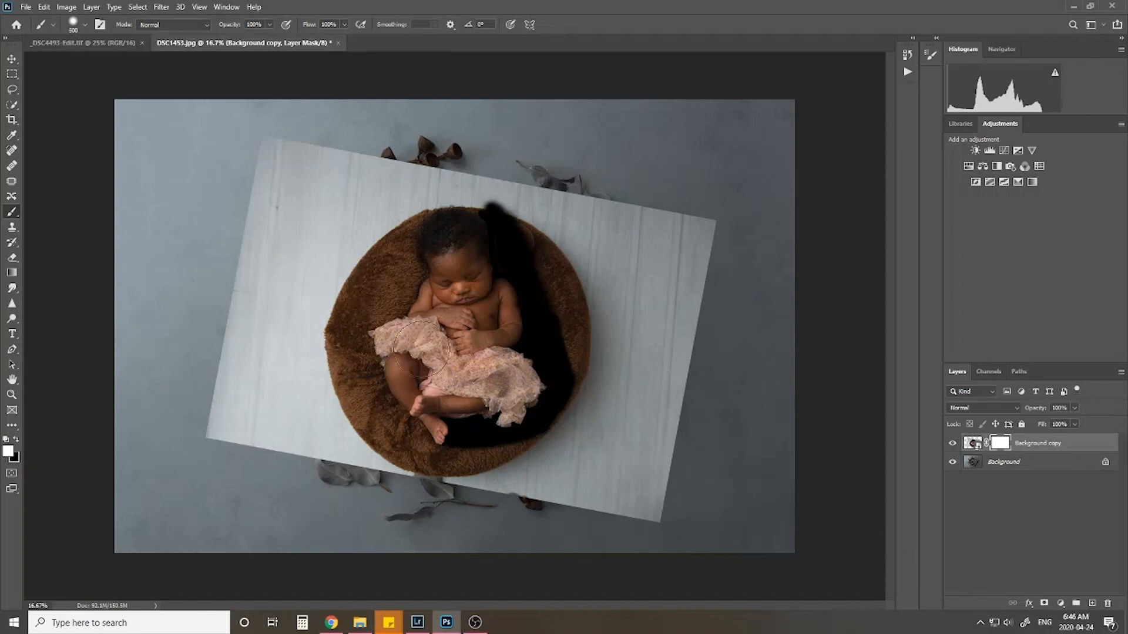
Step: Enlarge the brush to 1300 px and make black the painting colour for the layer mask
key("bracketright")
key("bracketright")
key("bracketright")
key("bracketright")
key("x")
mouse_move(277, 151)
left_mouse_down()
mouse_move(252, 222)
mouse_move(326, 124)
mouse_move(347, 250)
mouse_move(324, 229)
mouse_move(303, 312)
mouse_move(317, 317)
mouse_move(230, 377)
mouse_move(367, 440)
mouse_move(359, 414)
mouse_move(405, 455)
left_mouse_up()
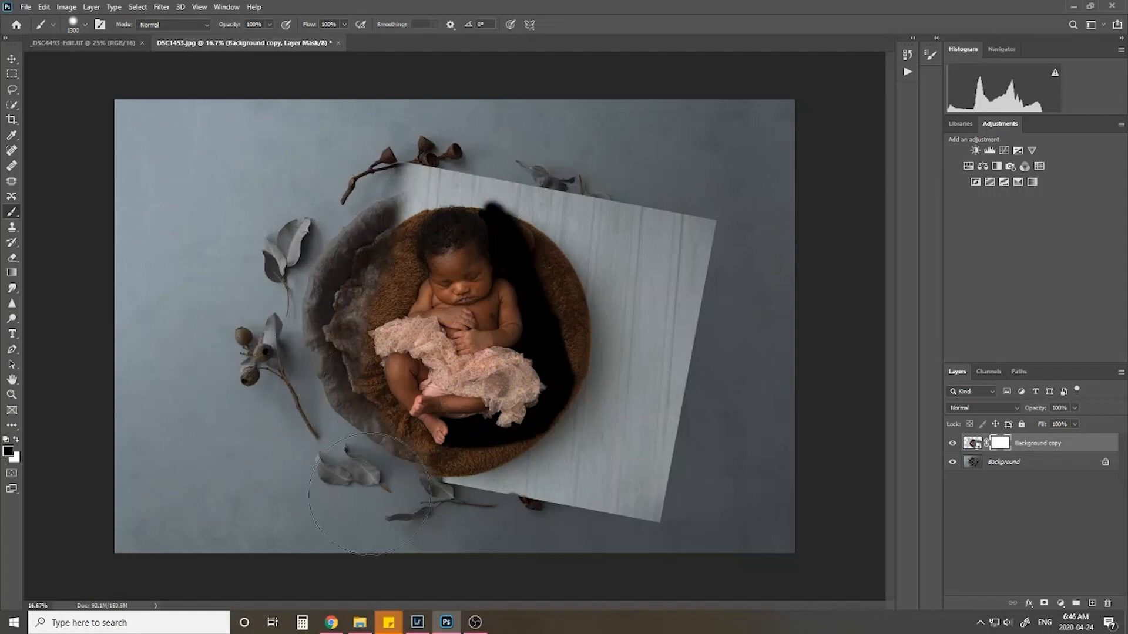
mouse_move(422, 515)
left_mouse_down()
mouse_move(476, 490)
mouse_move(470, 505)
mouse_move(540, 464)
mouse_move(604, 470)
mouse_move(626, 388)
mouse_move(650, 376)
mouse_move(646, 306)
mouse_move(674, 359)
left_mouse_up()
key("ctrl+BackSpace")
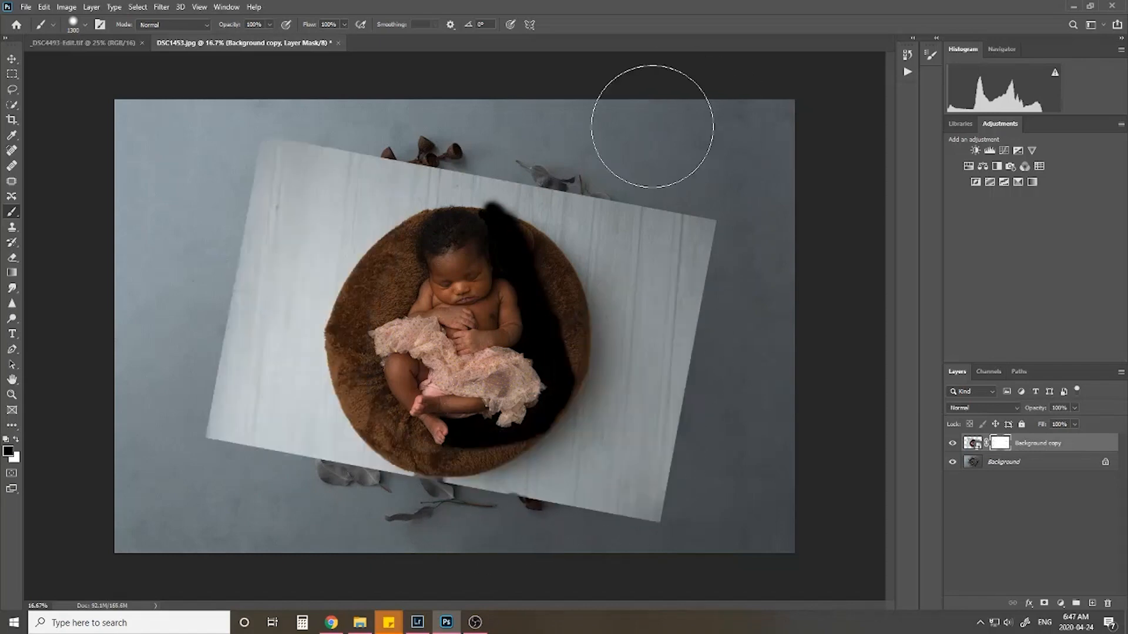
Step: Paint black on the mask with the 1300 px, 0% hardness brush to hide the wooden backdrop and brown cushion around the baby
left_click(86, 25)
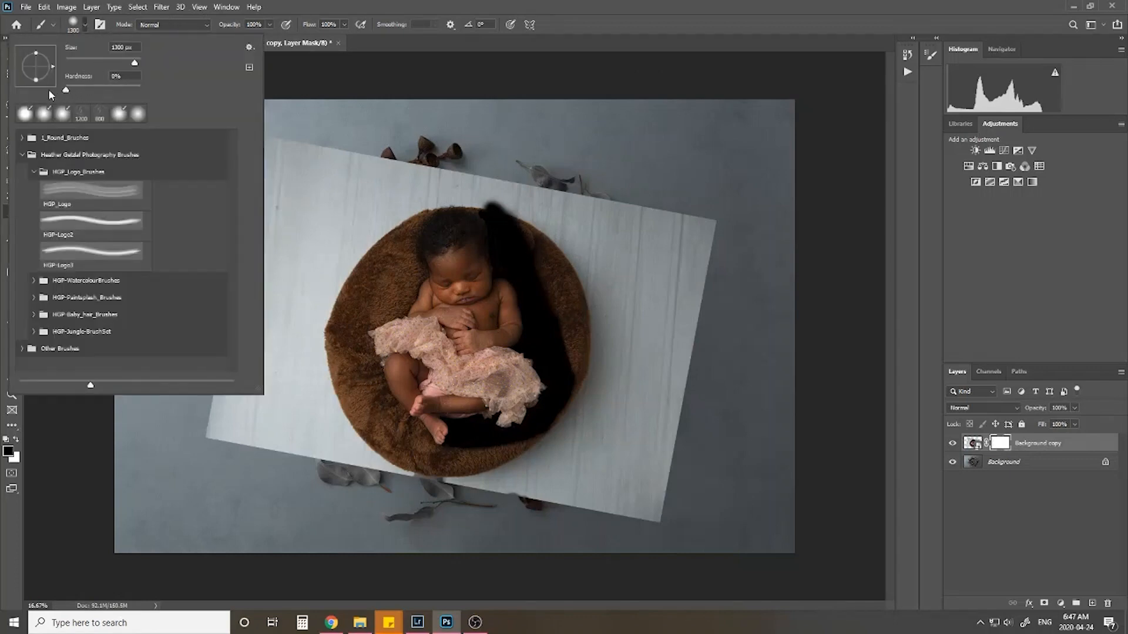
left_click(86, 28)
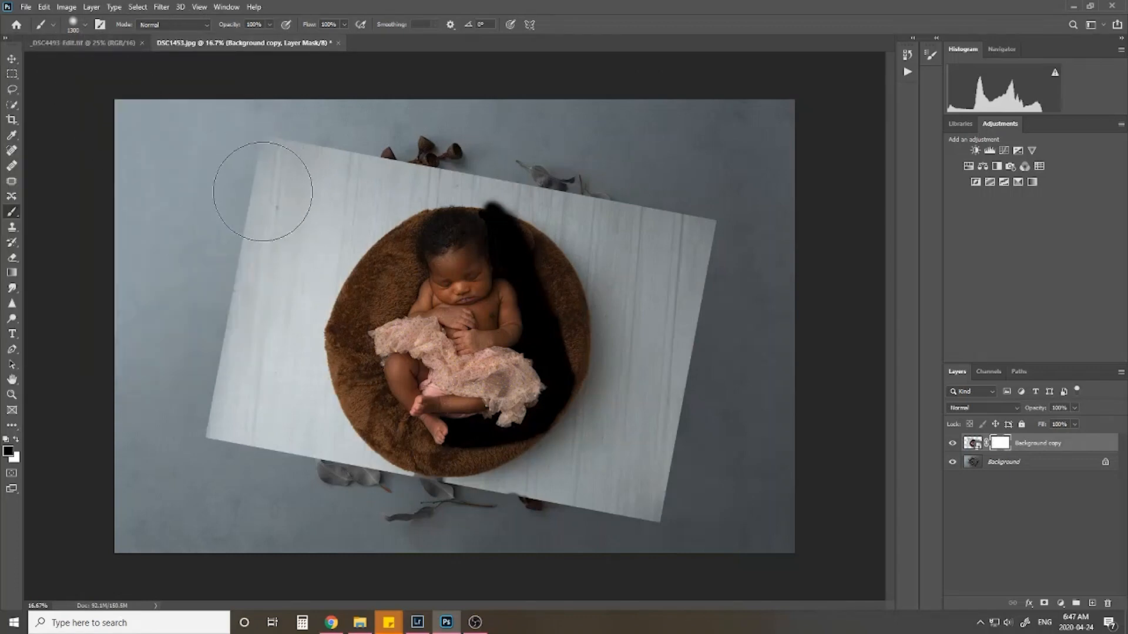
mouse_move(246, 191)
left_mouse_down()
mouse_move(312, 129)
mouse_move(241, 234)
mouse_move(221, 355)
mouse_move(237, 400)
mouse_move(277, 427)
mouse_move(284, 401)
mouse_move(379, 488)
mouse_move(313, 413)
mouse_move(327, 436)
mouse_move(303, 316)
mouse_move(313, 249)
mouse_move(302, 329)
mouse_move(333, 258)
mouse_move(353, 239)
mouse_move(350, 255)
mouse_move(359, 251)
mouse_move(367, 180)
mouse_move(389, 149)
mouse_move(457, 131)
mouse_move(500, 154)
mouse_move(581, 226)
mouse_move(619, 285)
mouse_move(564, 220)
mouse_move(605, 285)
mouse_move(630, 373)
mouse_move(628, 355)
mouse_move(609, 457)
mouse_move(625, 363)
mouse_move(629, 380)
mouse_move(640, 375)
mouse_move(604, 458)
mouse_move(538, 504)
mouse_move(555, 491)
mouse_move(440, 512)
mouse_move(401, 503)
mouse_move(356, 470)
mouse_move(422, 505)
mouse_move(574, 508)
mouse_move(677, 425)
mouse_move(693, 460)
mouse_move(693, 194)
mouse_move(623, 194)
left_mouse_up()
left_click_drag(462, 100, 614, 208)
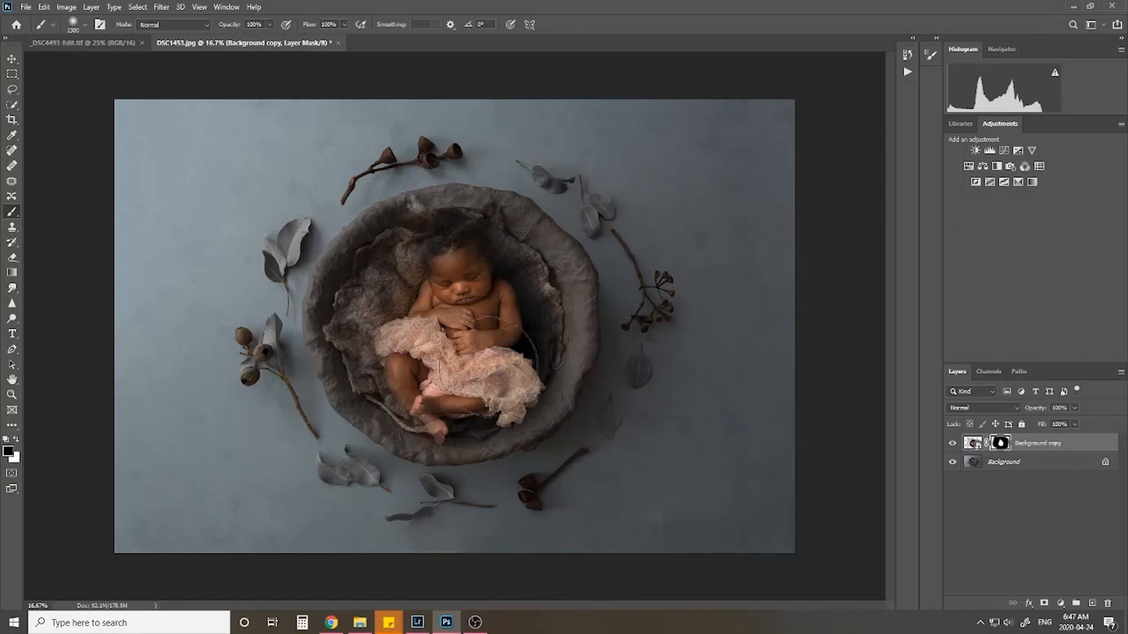
Step: Reduce the brush size to 50 px
key("bracketleft")
key("bracketleft")
key("bracketleft")
key("bracketleft")
key("bracketleft")
key("bracketleft")
key("bracketleft")
key("bracketleft")
key("bracketleft")
key("bracketleft")
key("bracketleft")
key("bracketleft")
key("bracketleft")
Step: Add a Photo Filter adjustment with Warming Filter (85) at 25% density directly above the Background layer, and hide it
left_click(1027, 464)
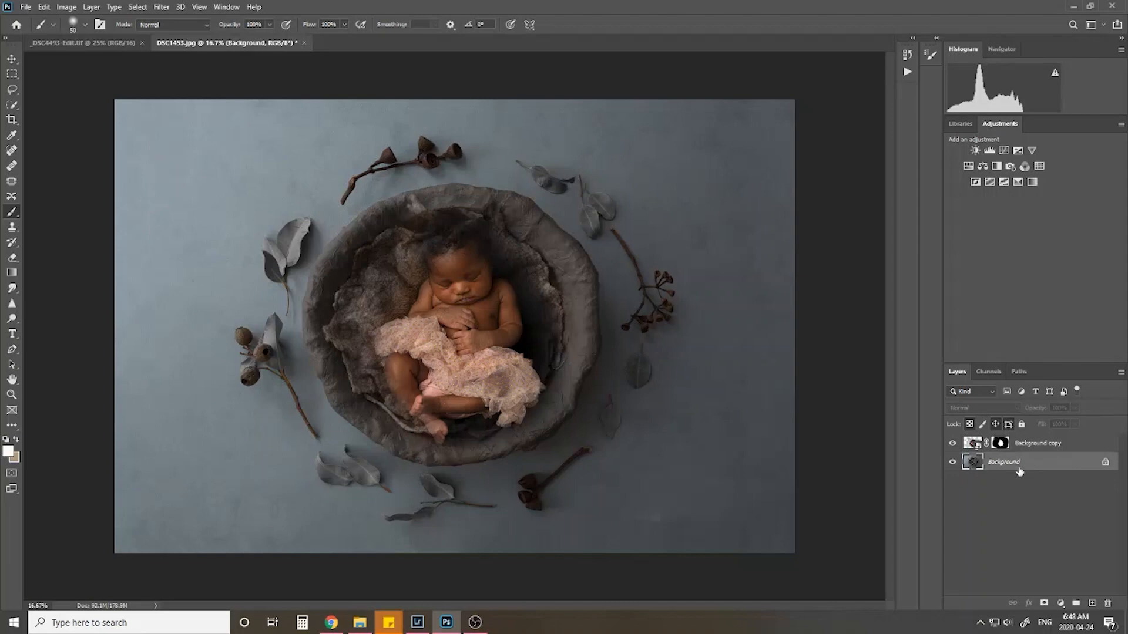
left_click(1062, 603)
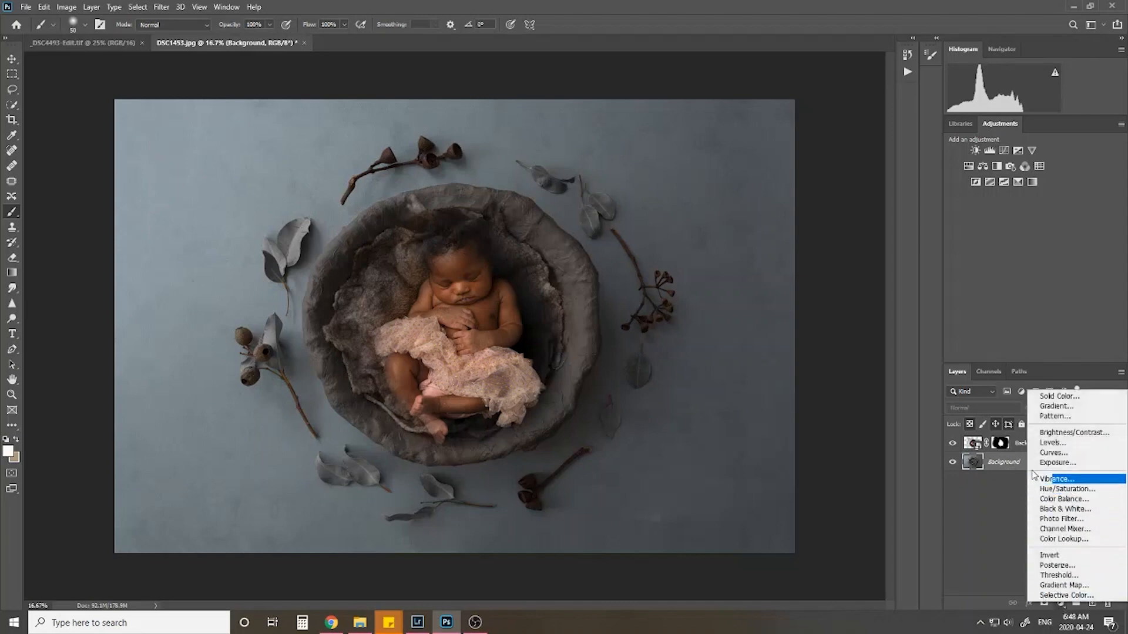
left_click(1069, 518)
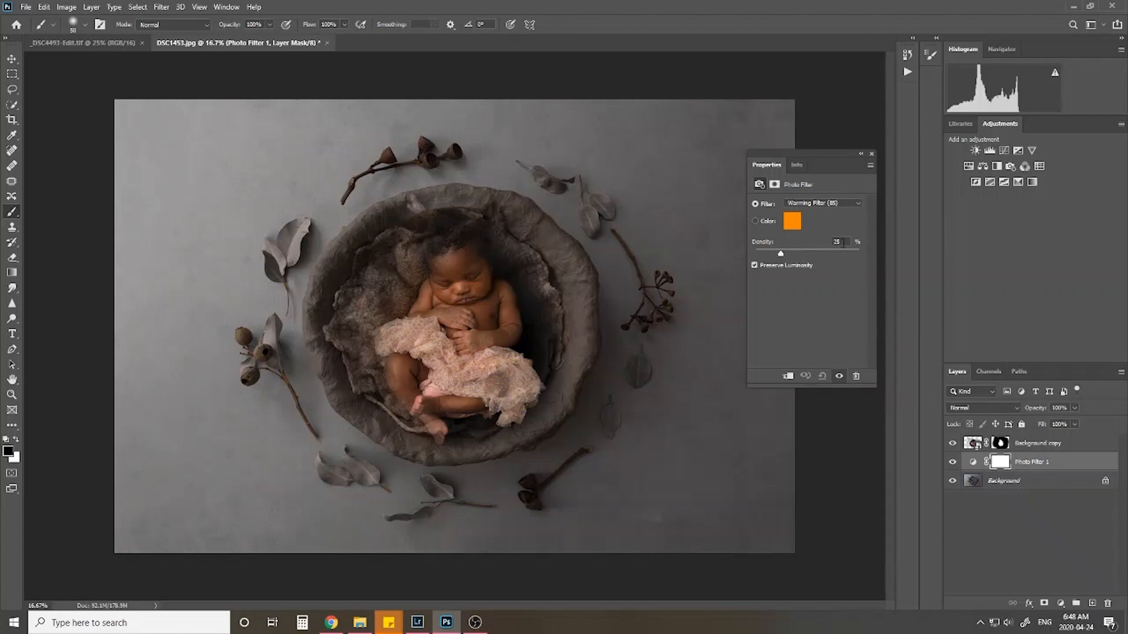
left_click(872, 154)
left_click(953, 463)
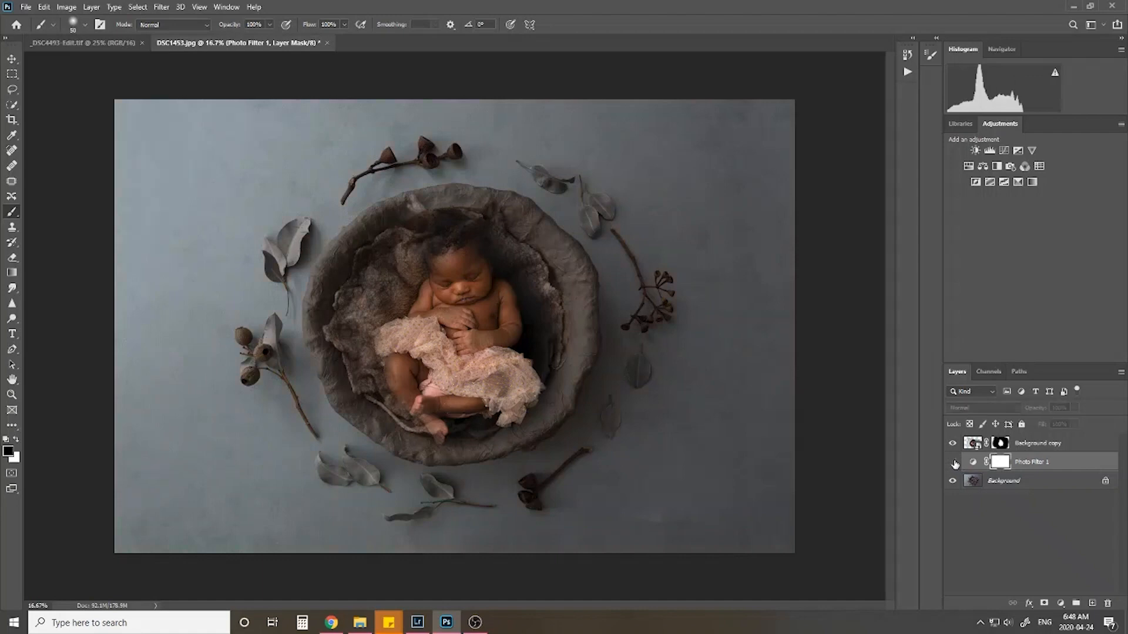
Step: Show the Photo Filter adjustment again and target the layer mask of Background copy
left_click(953, 463)
left_click(973, 447)
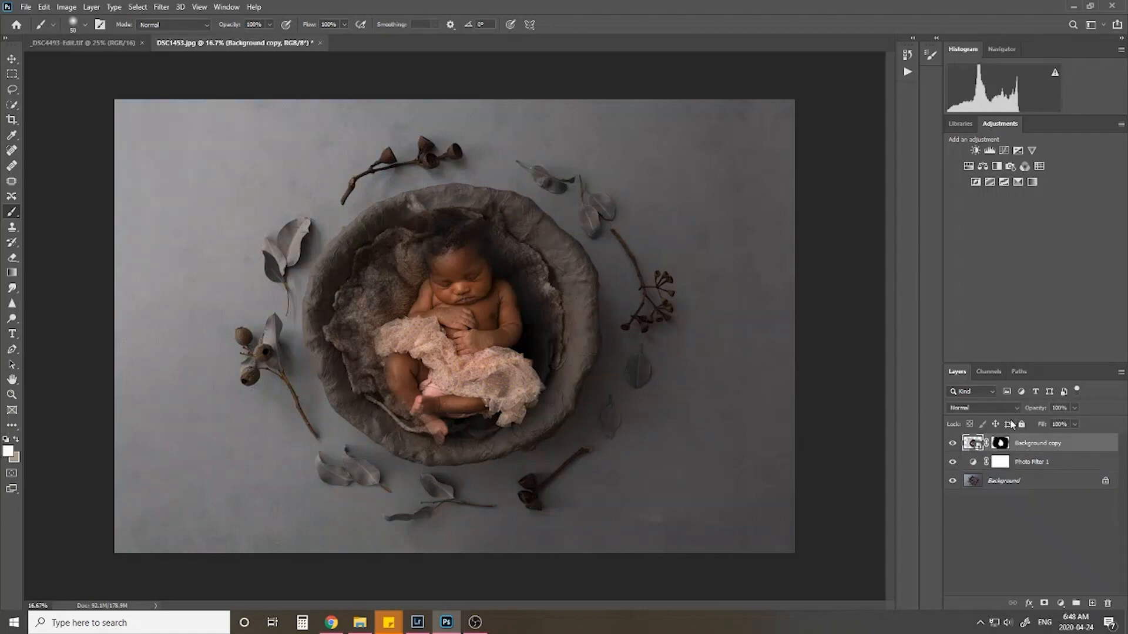
left_click(1000, 443)
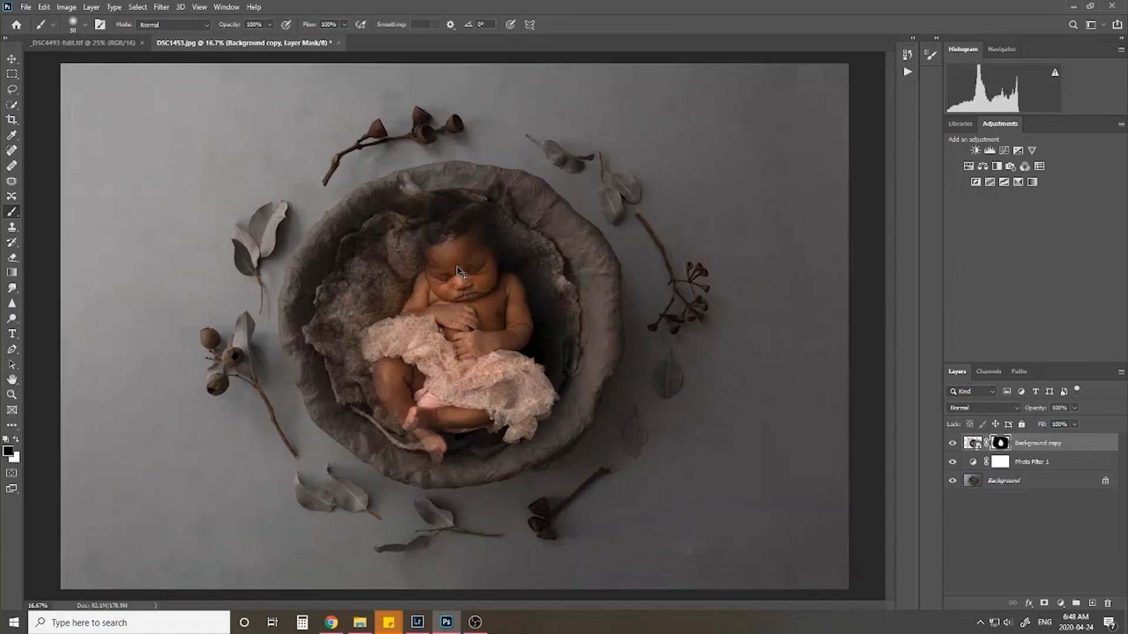
Step: Set the mask brush to 80 px with 38% hardness for refining the baby's edges
scroll(461, 271, "up", 2)
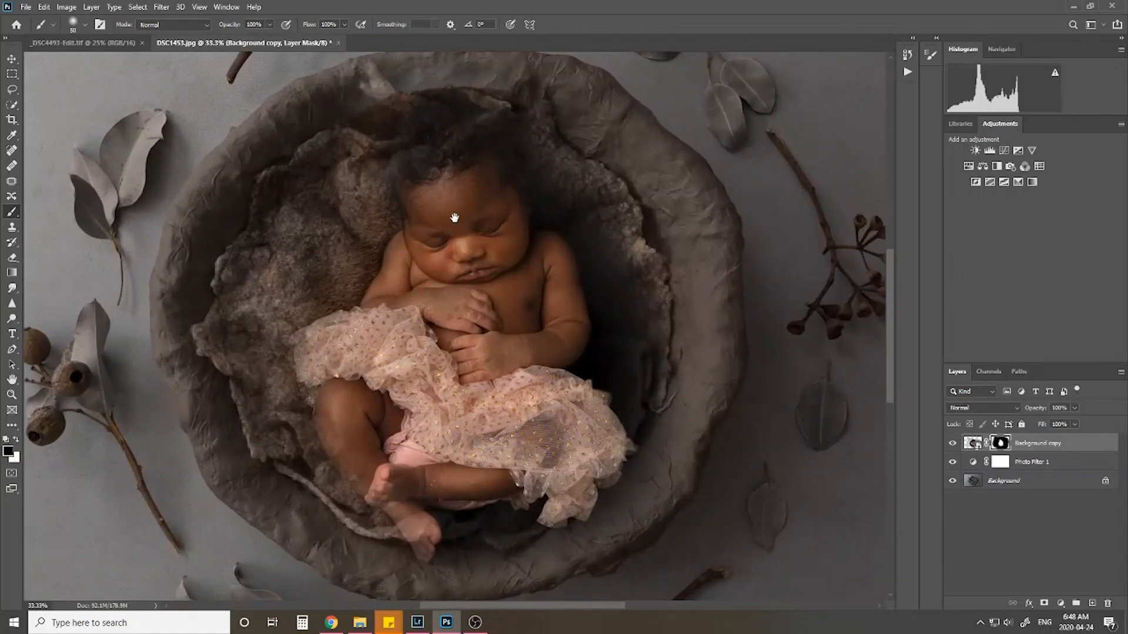
left_click(73, 25)
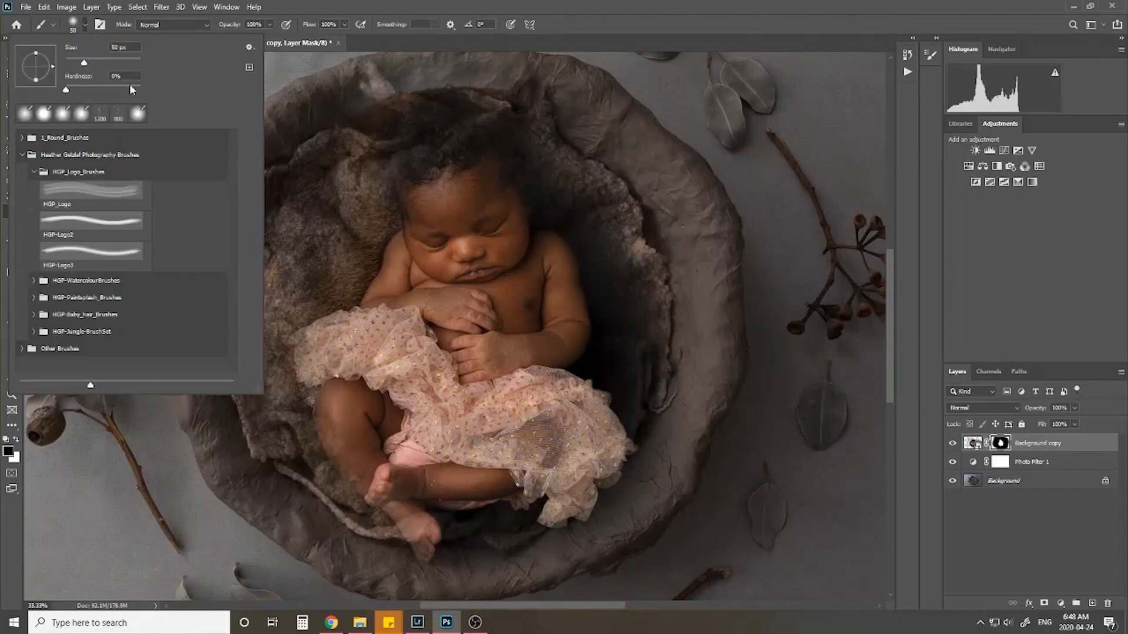
left_click(94, 86)
left_click(86, 27)
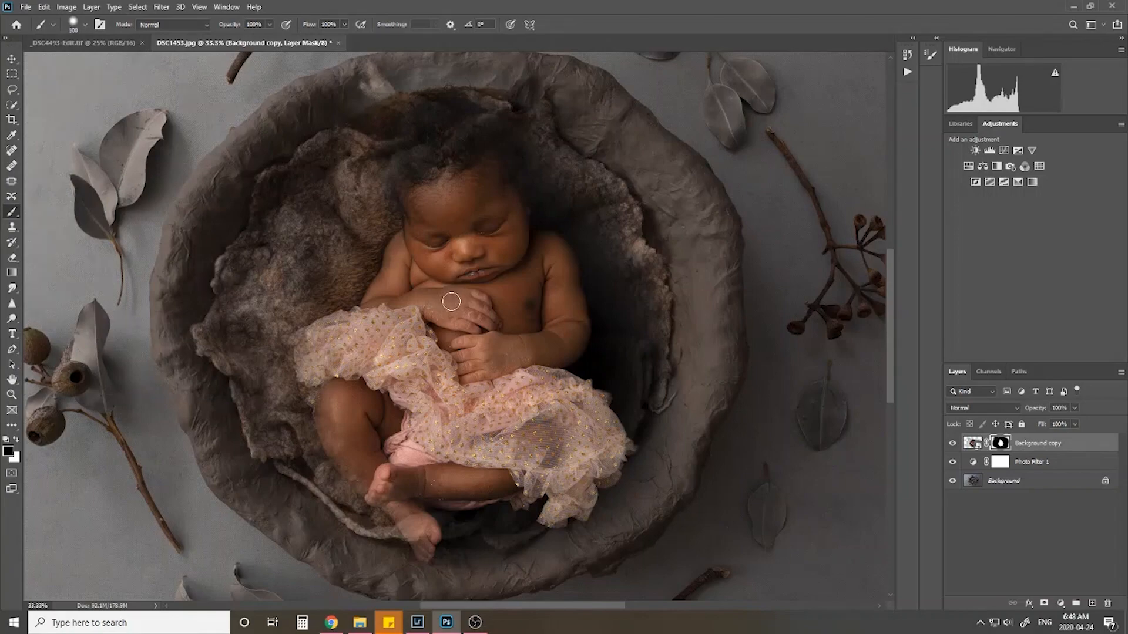
scroll(358, 182, "up", 2)
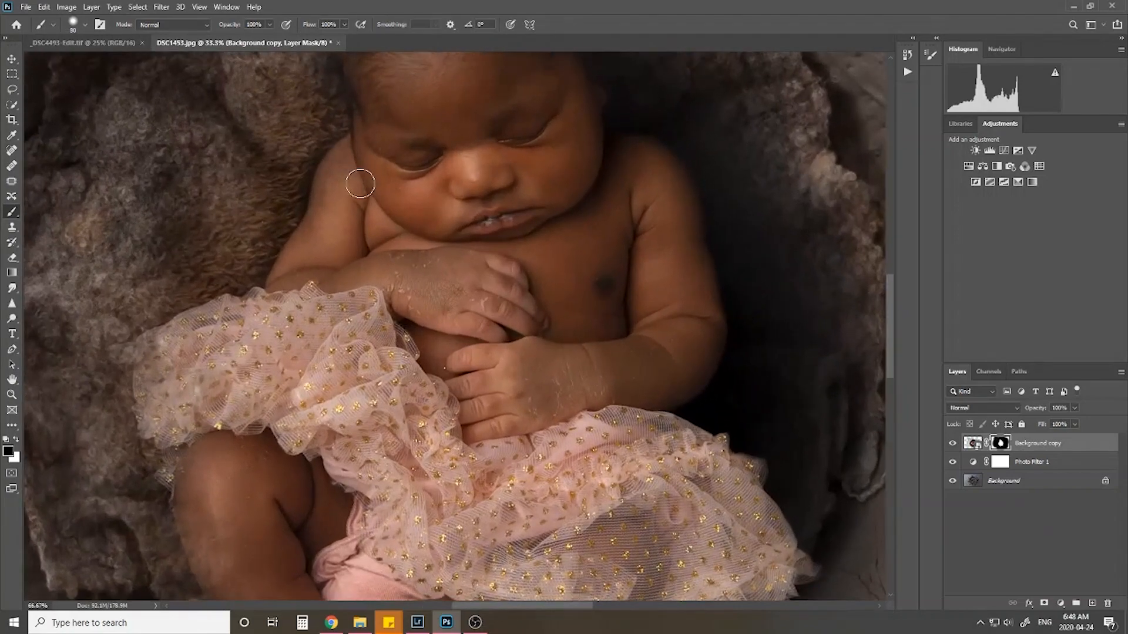
left_click(86, 25)
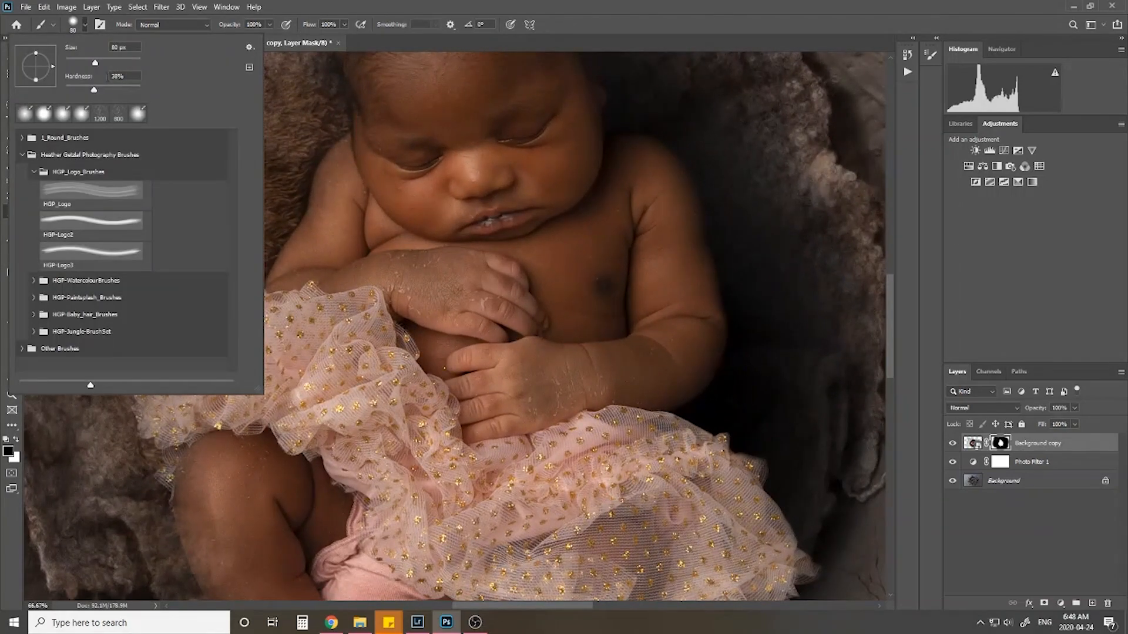
left_click(77, 22)
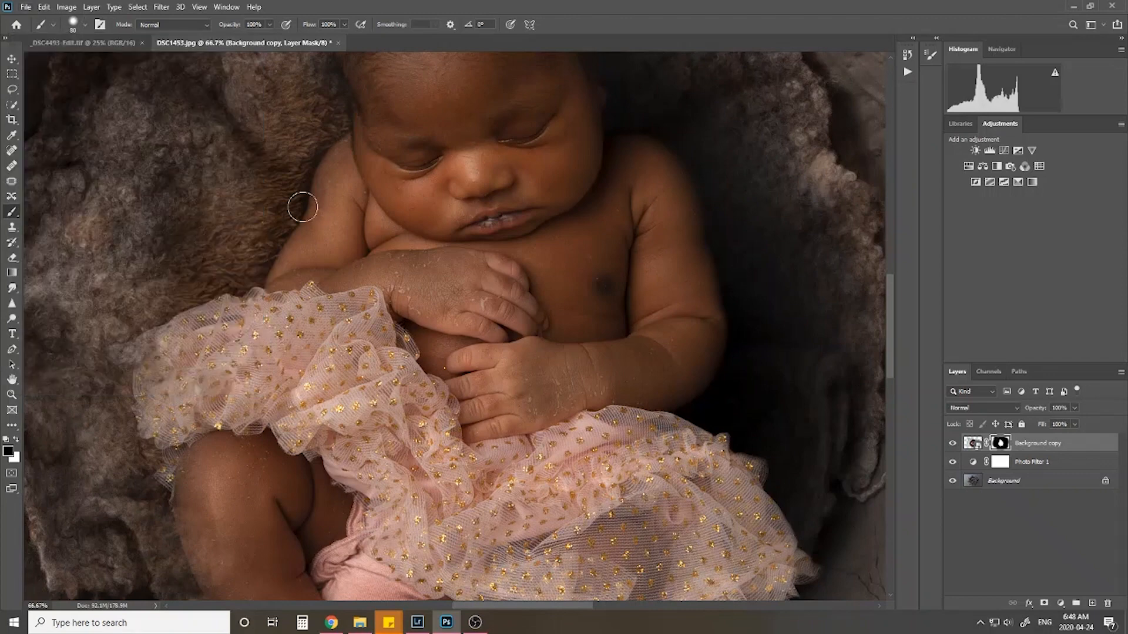
Step: Undo the black test stroke beside the baby's face and paint white on the mask along the tulle wrap's outer end
left_click_drag(362, 153, 353, 158)
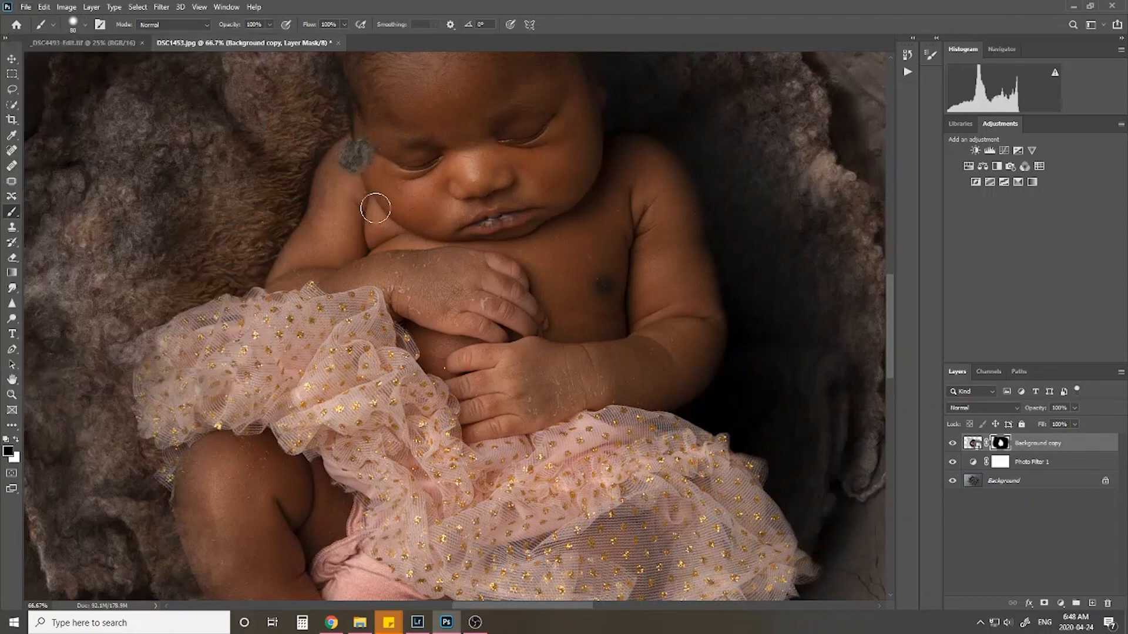
key("ctrl+z")
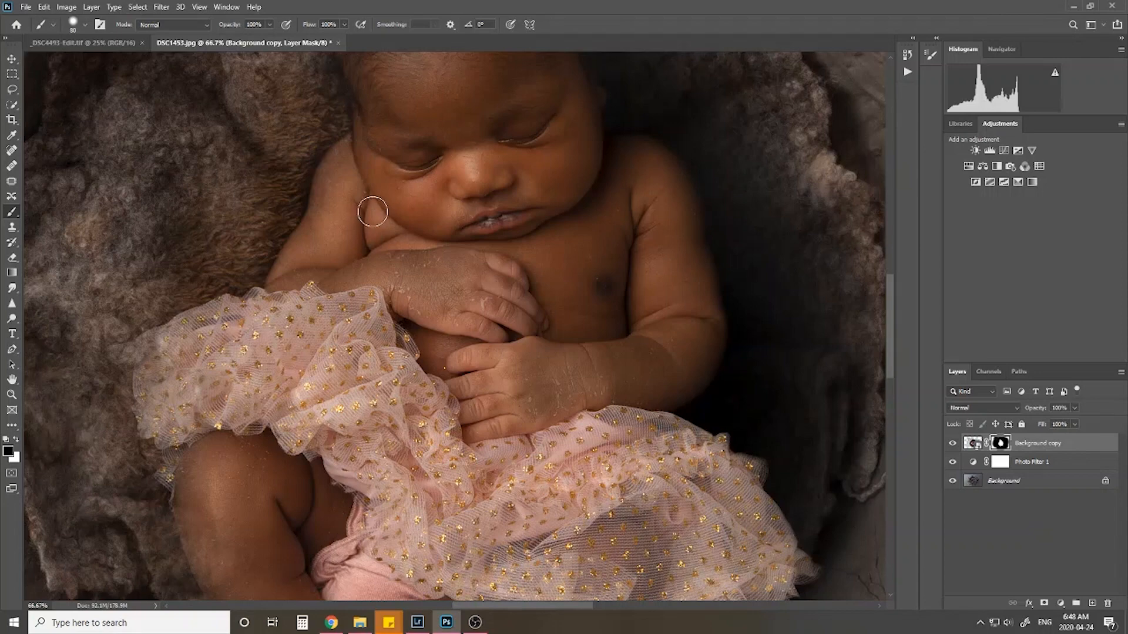
key("x")
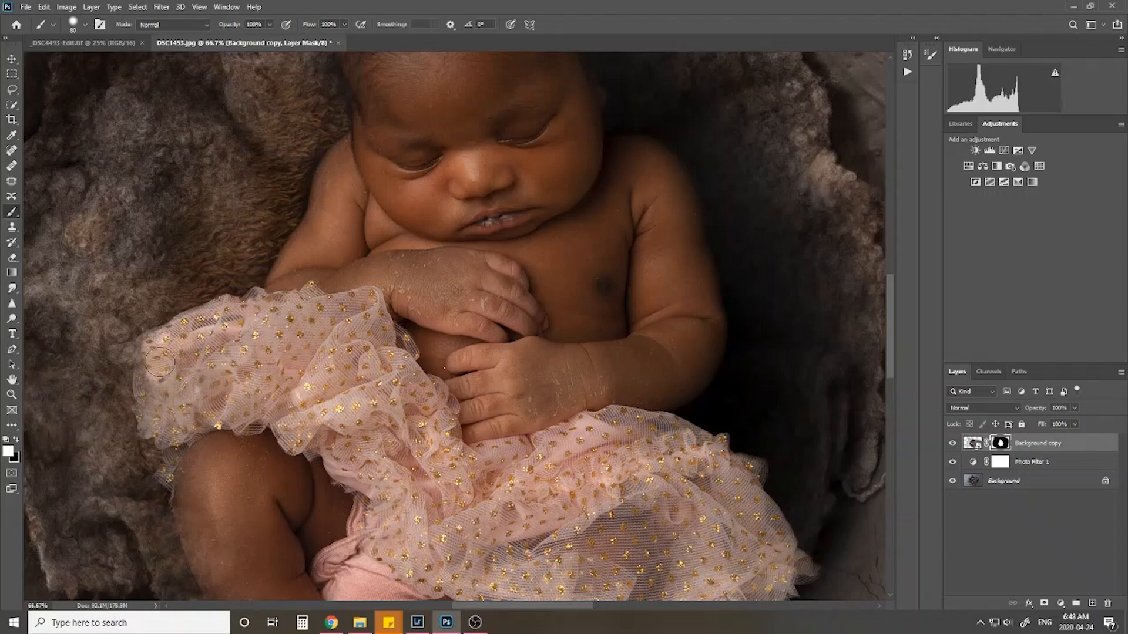
mouse_move(160, 362)
left_mouse_down()
mouse_move(159, 424)
mouse_move(157, 413)
mouse_move(188, 403)
mouse_move(189, 450)
left_mouse_up()
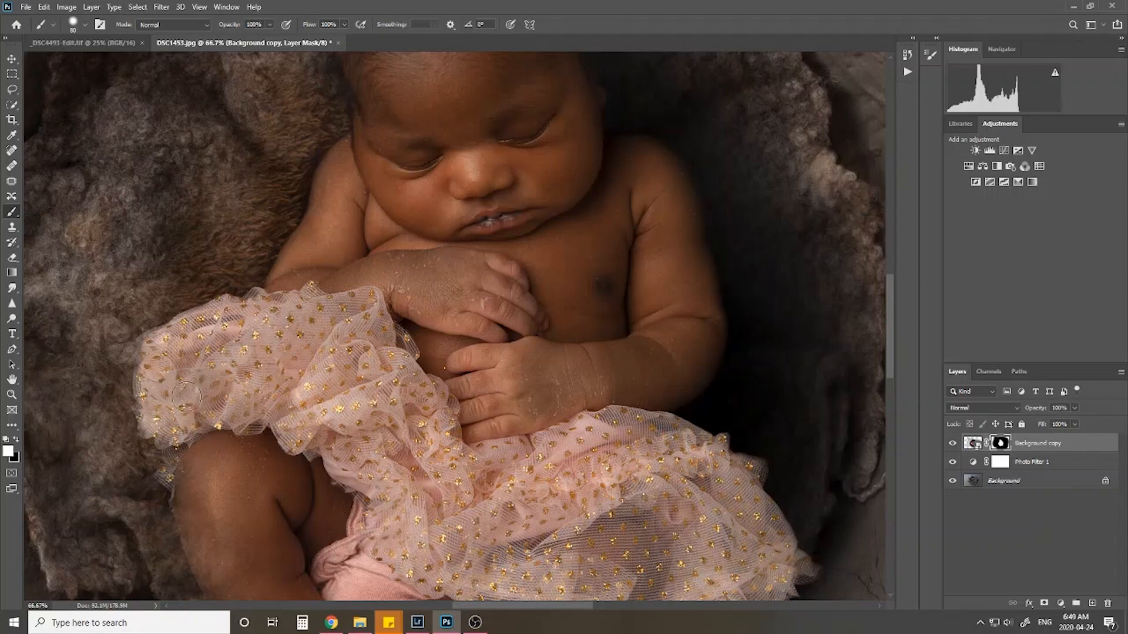
Step: Reduce the brush to 20 px and paint white on the mask to restore the tulle's ruffled tip and edge beside the fur
key("bracketleft")
key("bracketleft")
key("bracketleft")
key("bracketleft")
key("ctrl+minus")
key("ctrl+plus")
key("ctrl+plus")
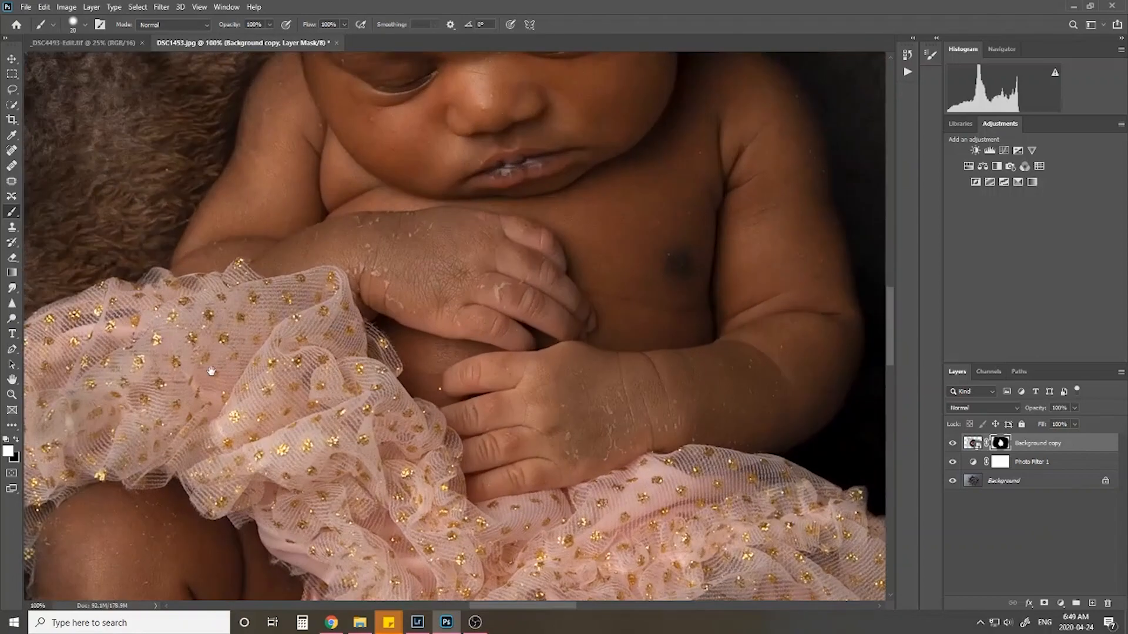
left_click_drag(235, 375, 537, 390)
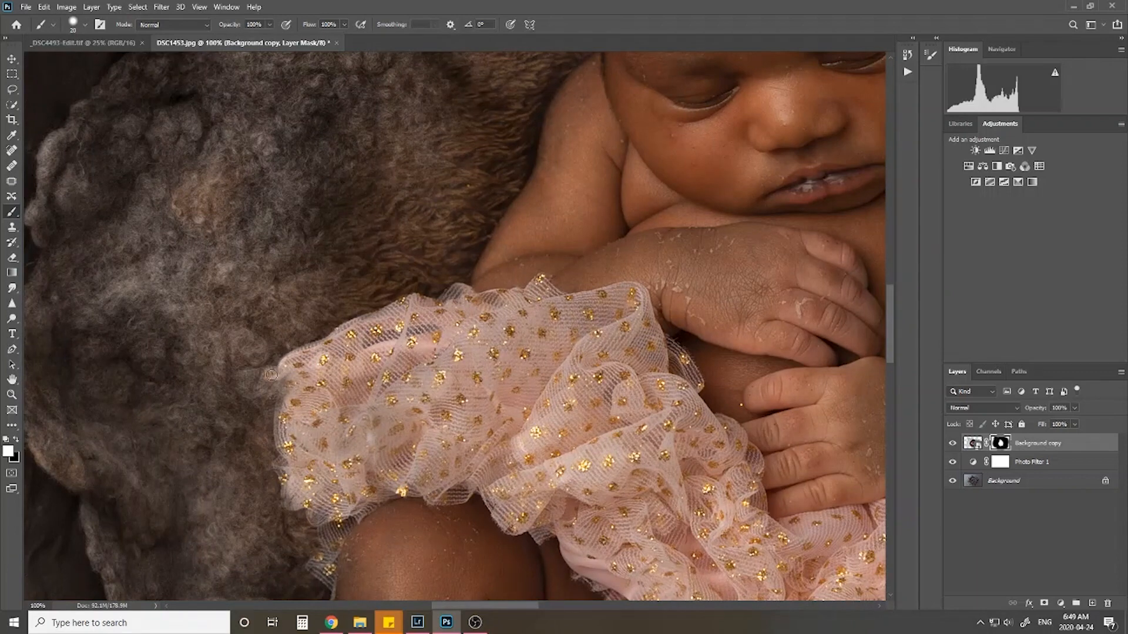
left_click_drag(245, 389, 264, 386)
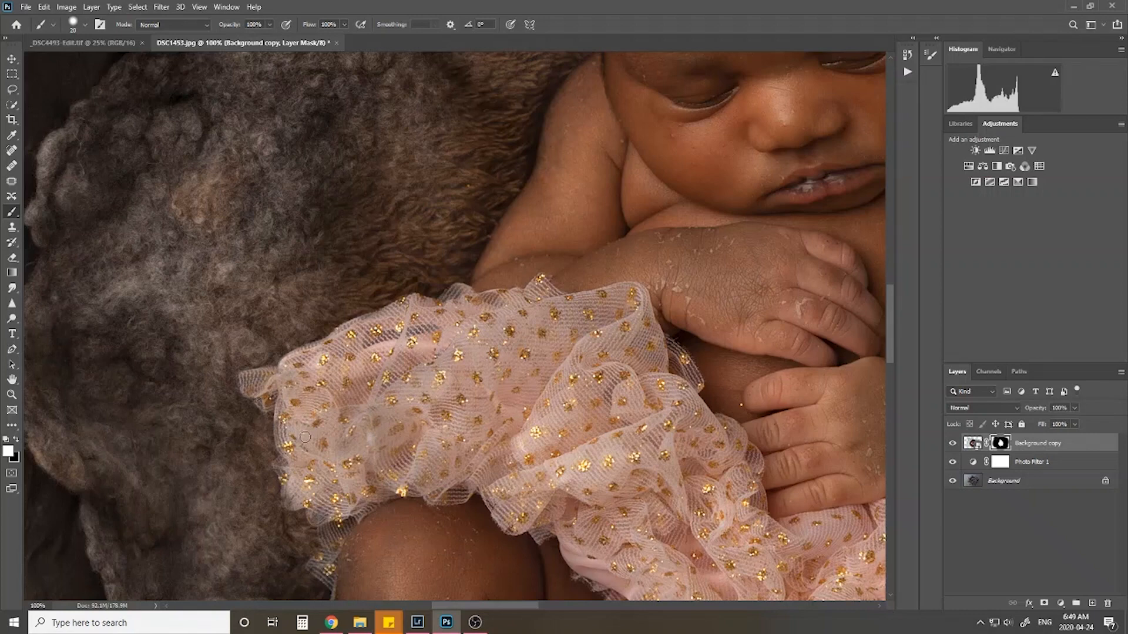
scroll(304, 437, "down", 3)
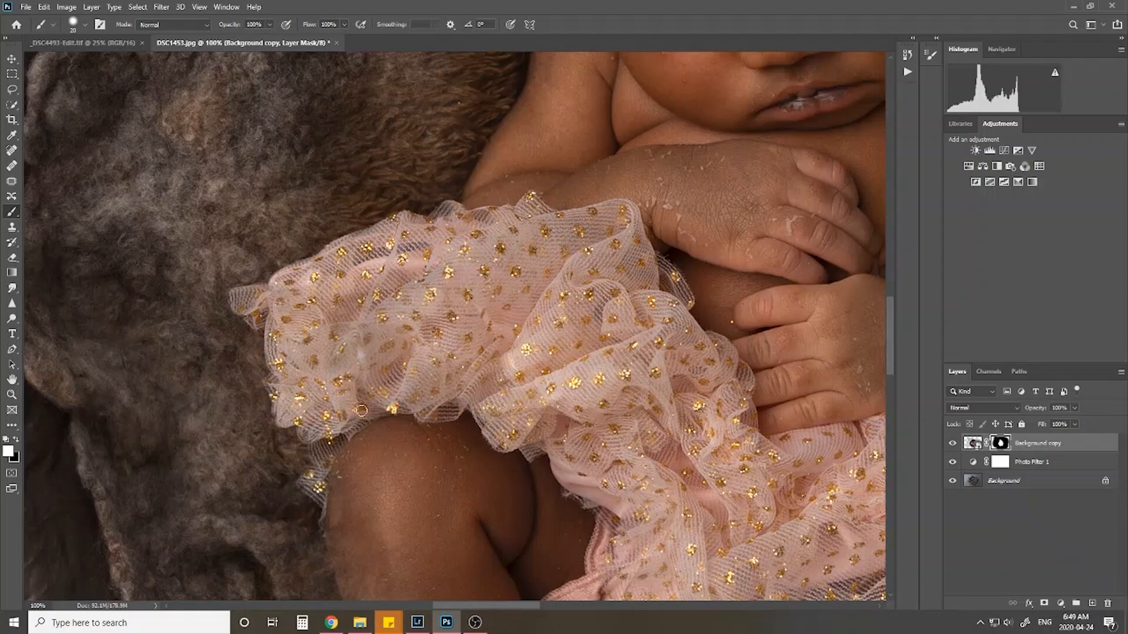
Step: Enlarge the brush to 60 px and paint white on the mask to restore the outer edge of the baby's bent leg
left_click_drag(426, 498, 431, 274)
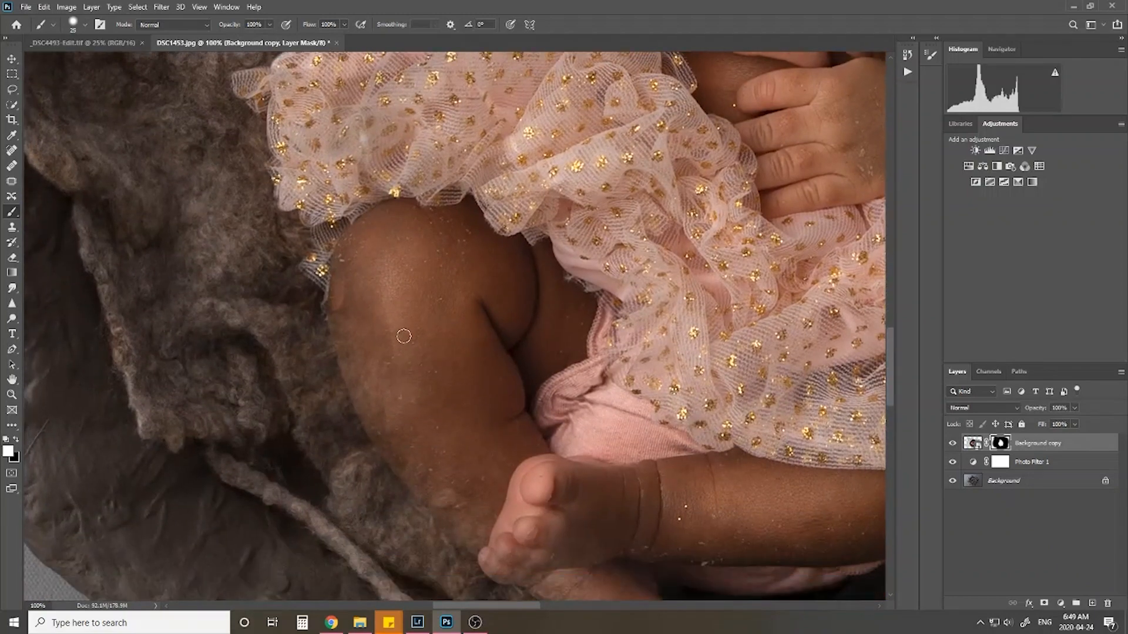
key("bracketright")
key("bracketright")
key("bracketright")
key("bracketright")
key("bracketright")
mouse_move(363, 270)
left_mouse_down()
mouse_move(359, 339)
mouse_move(348, 305)
mouse_move(353, 338)
mouse_move(350, 328)
mouse_move(391, 431)
mouse_move(355, 353)
mouse_move(355, 336)
mouse_move(415, 438)
mouse_move(419, 423)
mouse_move(391, 419)
mouse_move(393, 434)
mouse_move(429, 481)
mouse_move(404, 403)
left_mouse_up()
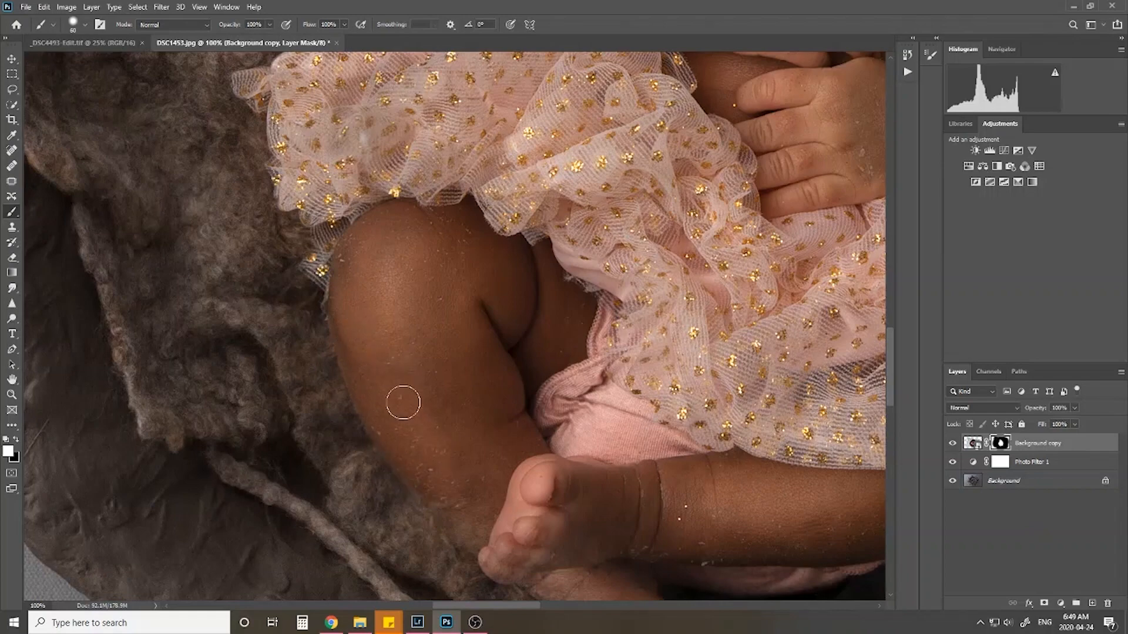
Step: Restore the baby's lower leg and feet by painting white on the mask, using a smaller brush between the toes
left_click_drag(510, 392, 431, 179)
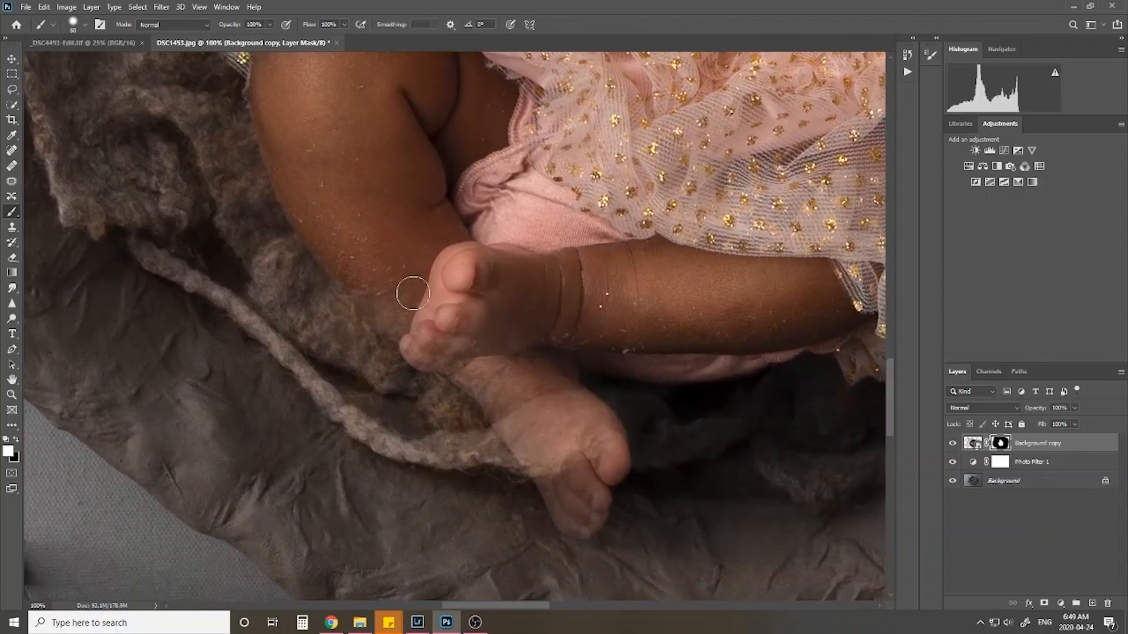
mouse_move(413, 293)
left_mouse_down()
mouse_move(380, 301)
mouse_move(427, 353)
mouse_move(468, 363)
mouse_move(510, 411)
mouse_move(505, 399)
mouse_move(551, 471)
mouse_move(566, 430)
mouse_move(526, 311)
left_mouse_up()
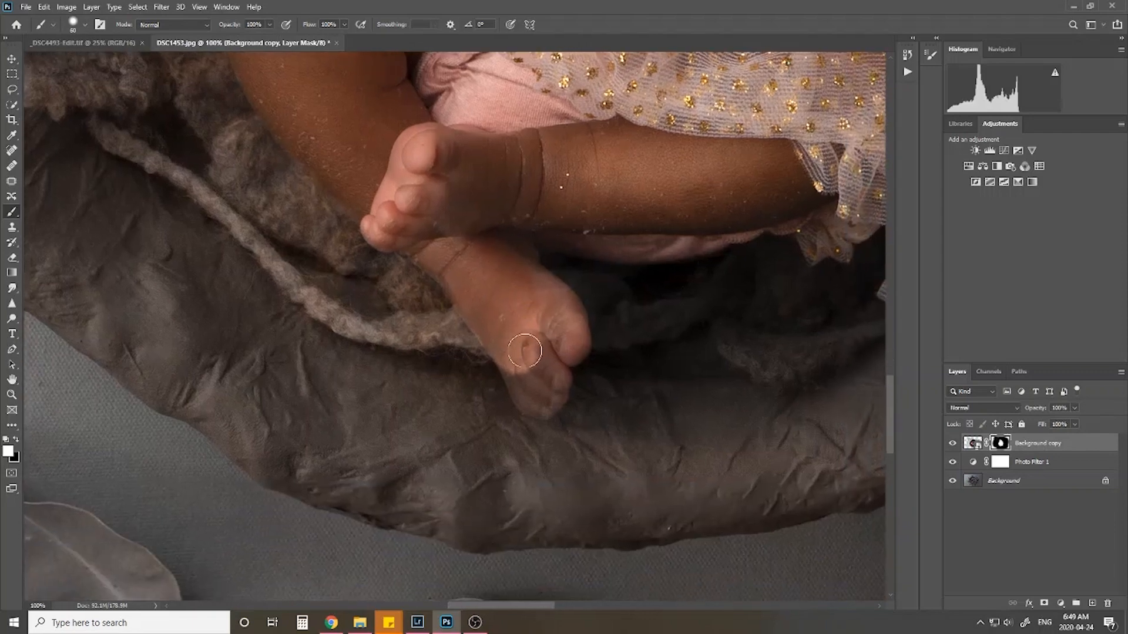
mouse_move(547, 354)
left_mouse_down()
mouse_move(514, 377)
mouse_move(503, 361)
mouse_move(530, 408)
mouse_move(560, 397)
mouse_move(557, 349)
mouse_move(565, 381)
mouse_move(555, 351)
left_mouse_up()
key("bracketleft")
key("bracketleft")
key("bracketleft")
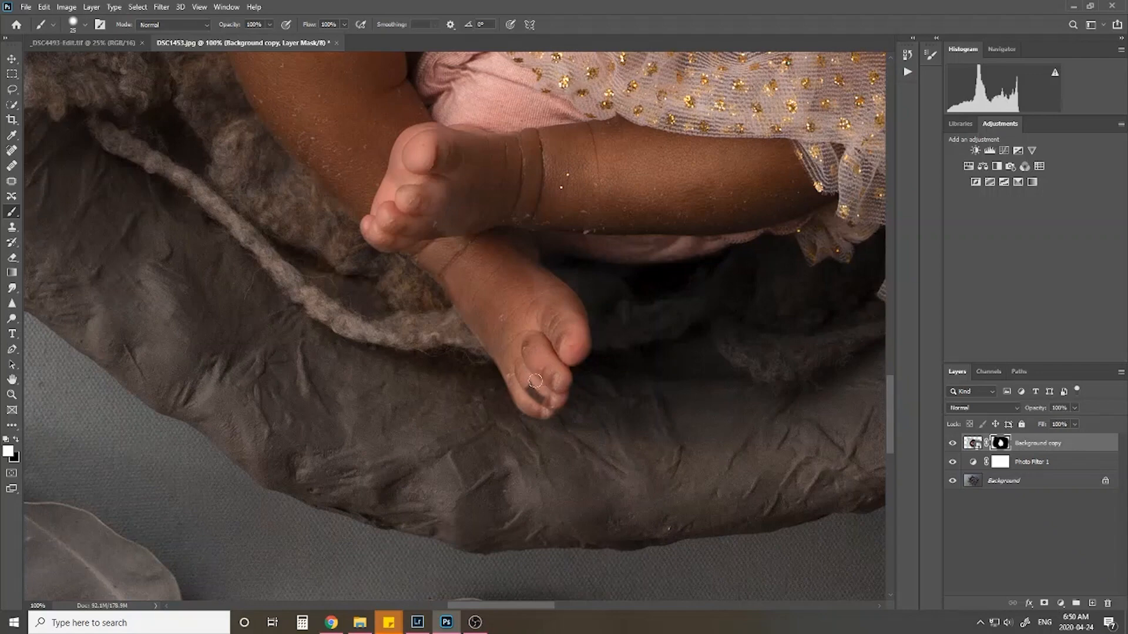
Step: Enlarge the brush to 80 px and paint white on the mask to bring back the tulle's lower ruffles beside the extended leg
left_click_drag(483, 213, 501, 330)
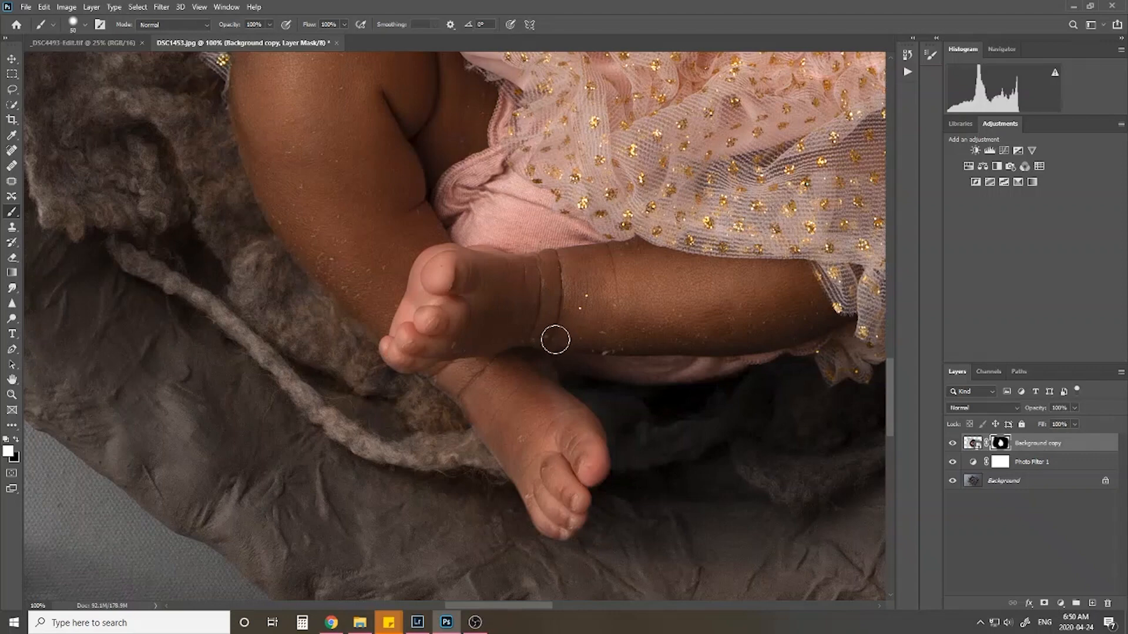
key("bracketright")
key("bracketright")
key("bracketright")
left_click_drag(708, 271, 346, 253)
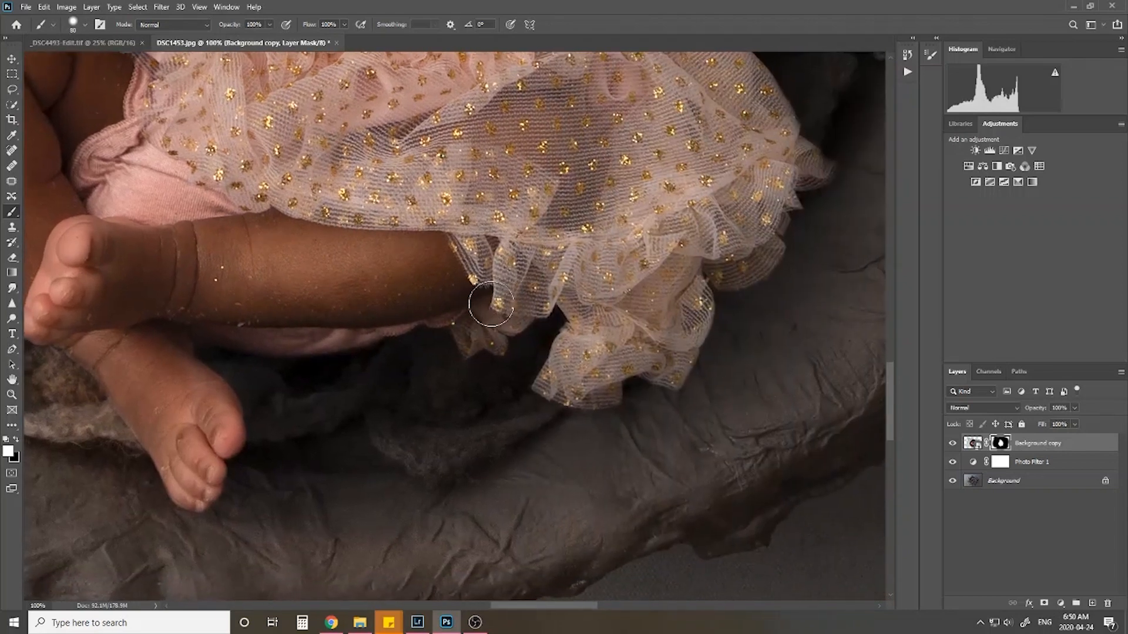
mouse_move(587, 341)
left_mouse_down()
mouse_move(564, 378)
mouse_move(598, 379)
mouse_move(599, 370)
mouse_move(580, 384)
mouse_move(593, 359)
mouse_move(644, 339)
mouse_move(666, 354)
mouse_move(683, 287)
left_mouse_up()
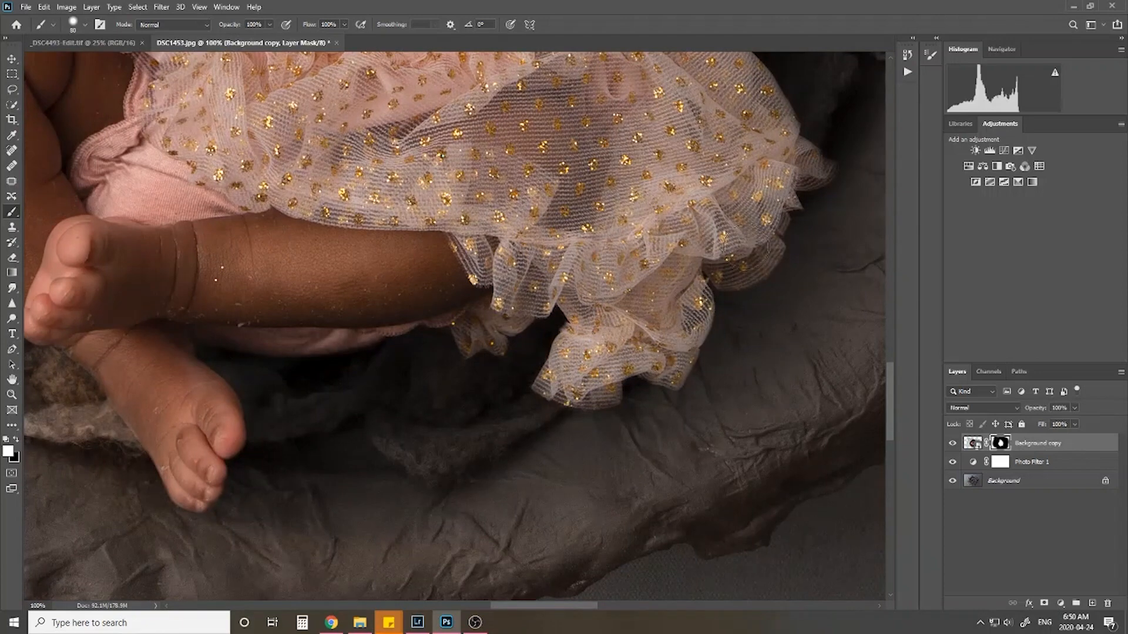
left_click_drag(748, 193, 791, 162)
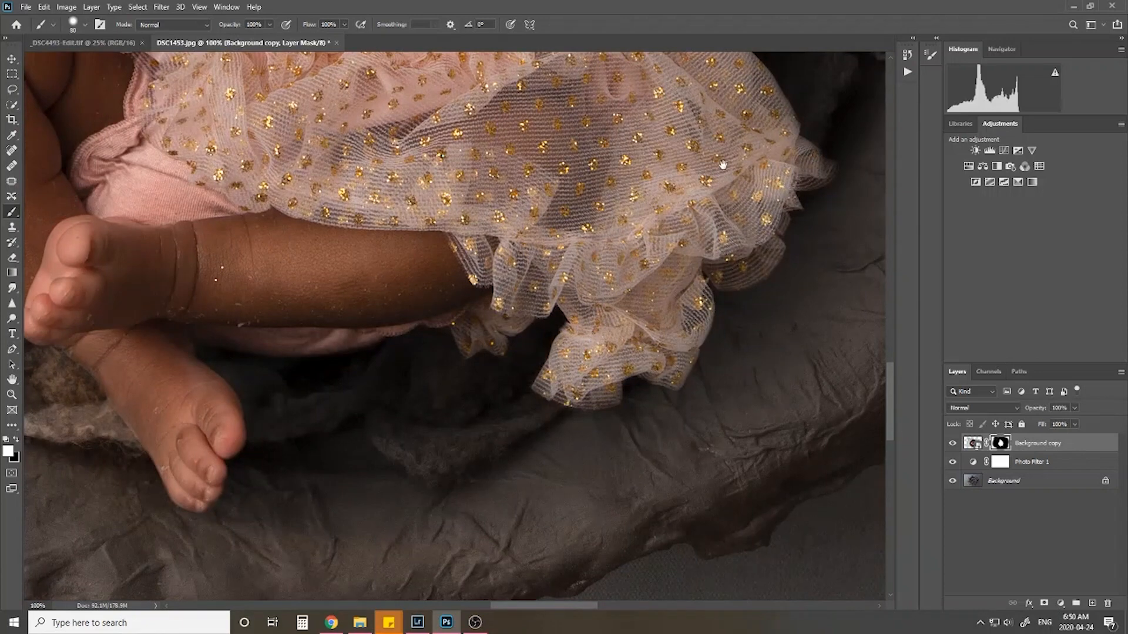
Step: Paint white on the mask along the tulle's outer ruffle and the outer edge of the baby's arm beside the dark fur
left_click_drag(723, 165, 516, 374)
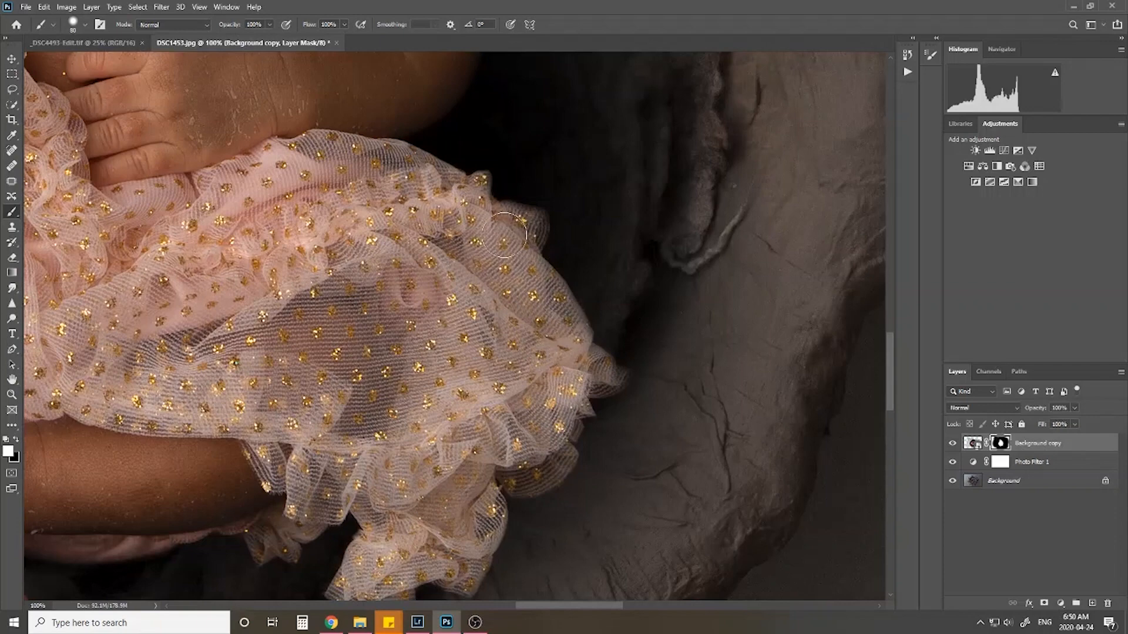
left_click_drag(402, 172, 378, 322)
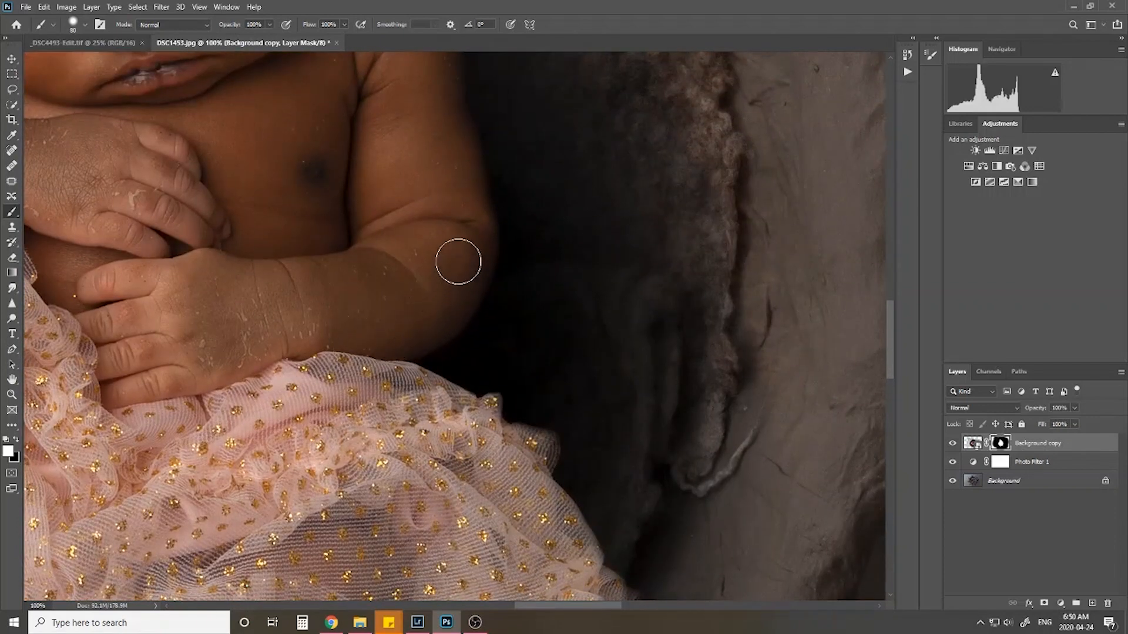
mouse_move(455, 257)
left_mouse_down()
mouse_move(439, 327)
mouse_move(440, 406)
left_mouse_up()
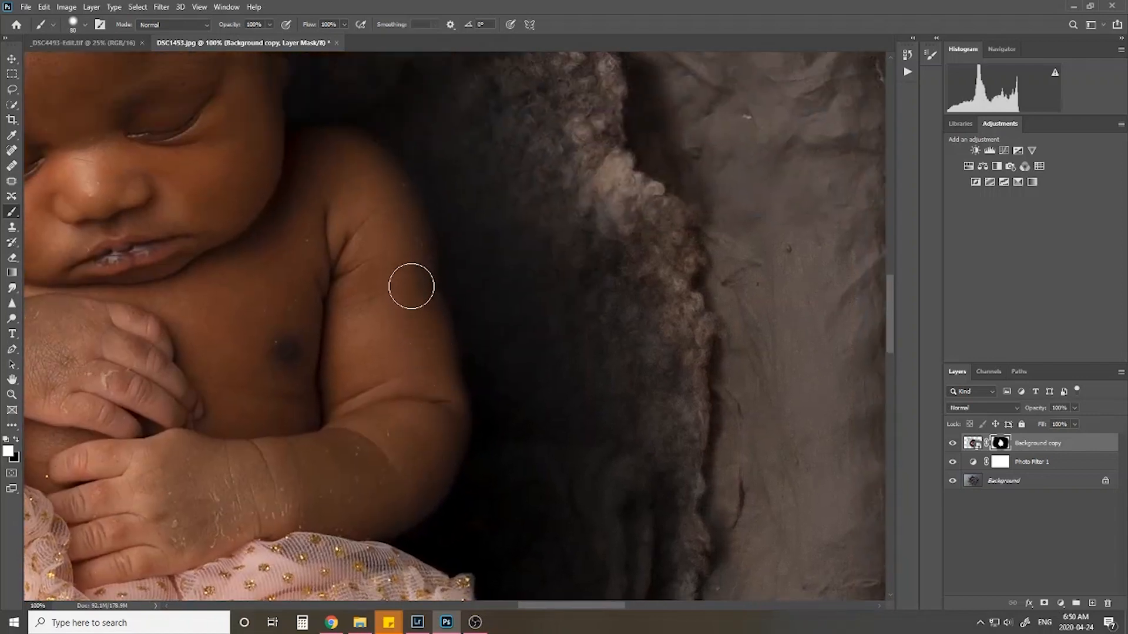
Step: Paint white on the mask over the side of the baby's head and the hair to restore the dark curls
mouse_move(405, 285)
left_mouse_down()
mouse_move(397, 312)
mouse_move(443, 393)
left_mouse_up()
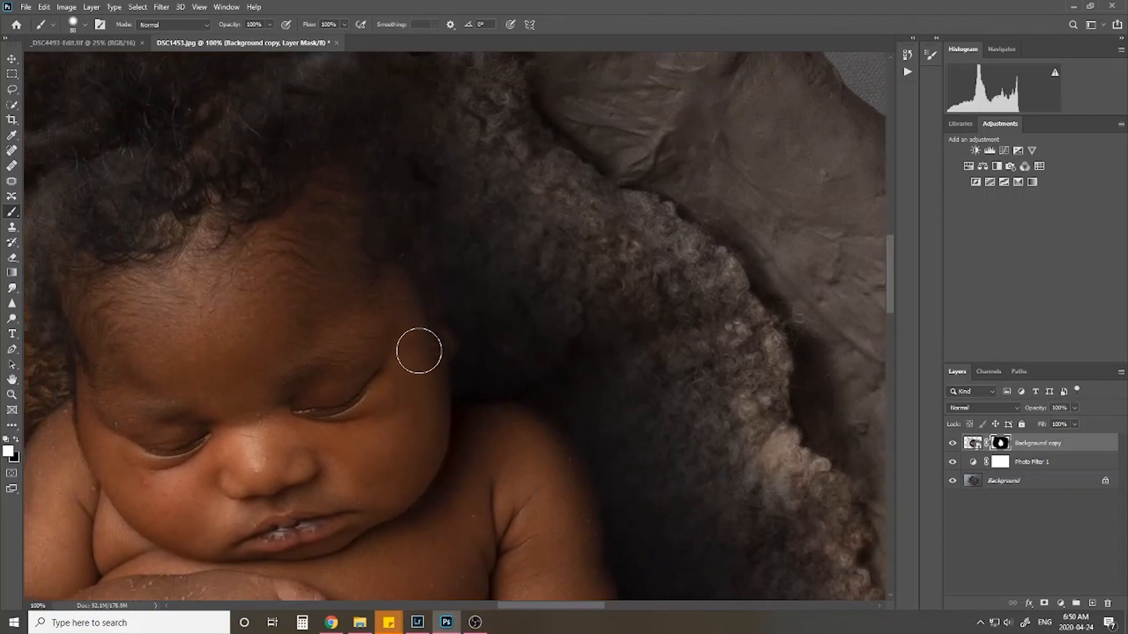
left_click_drag(407, 277, 475, 425)
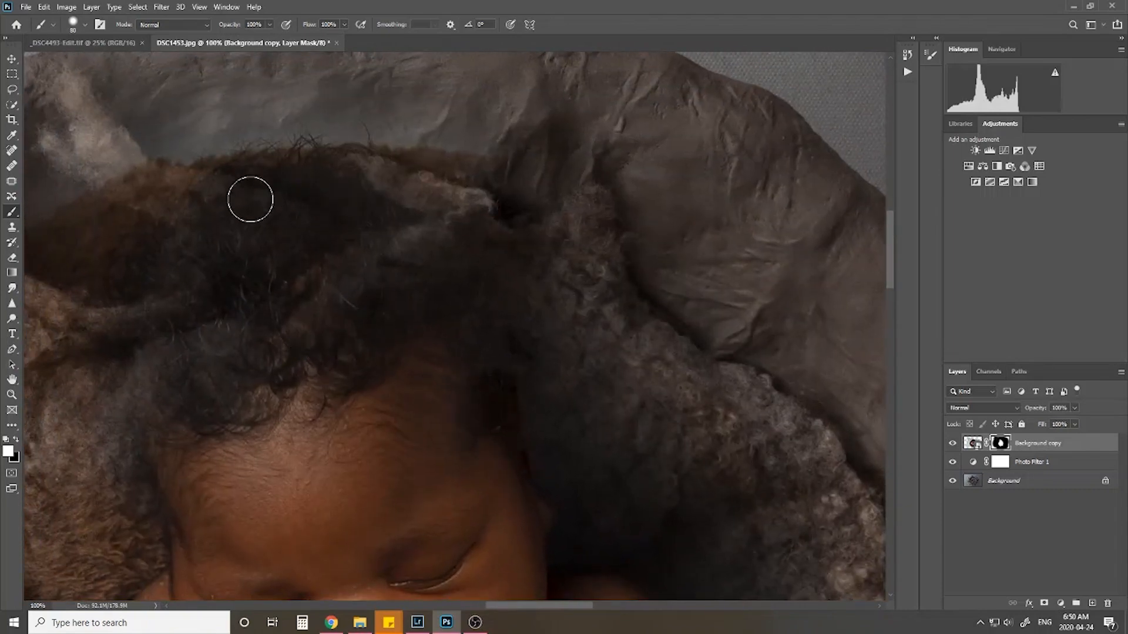
mouse_move(249, 196)
left_mouse_down()
mouse_move(183, 305)
mouse_move(159, 283)
mouse_move(186, 513)
mouse_move(154, 367)
mouse_move(159, 428)
mouse_move(197, 479)
mouse_move(220, 384)
mouse_move(277, 327)
mouse_move(234, 376)
mouse_move(196, 367)
mouse_move(271, 313)
mouse_move(312, 303)
mouse_move(359, 225)
mouse_move(349, 202)
mouse_move(391, 199)
mouse_move(367, 181)
mouse_move(404, 199)
mouse_move(436, 255)
mouse_move(420, 243)
mouse_move(423, 212)
mouse_move(438, 222)
mouse_move(485, 396)
mouse_move(482, 327)
mouse_move(457, 248)
mouse_move(477, 302)
left_mouse_up()
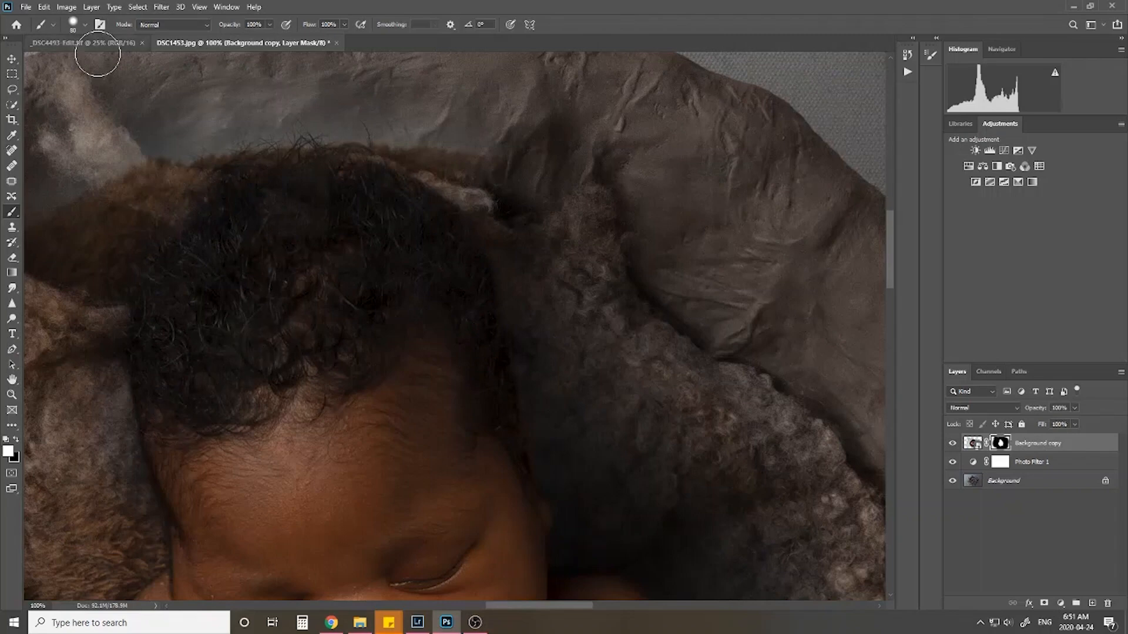
left_click_drag(328, 403, 395, 259)
scroll(212, 59, "up", 5)
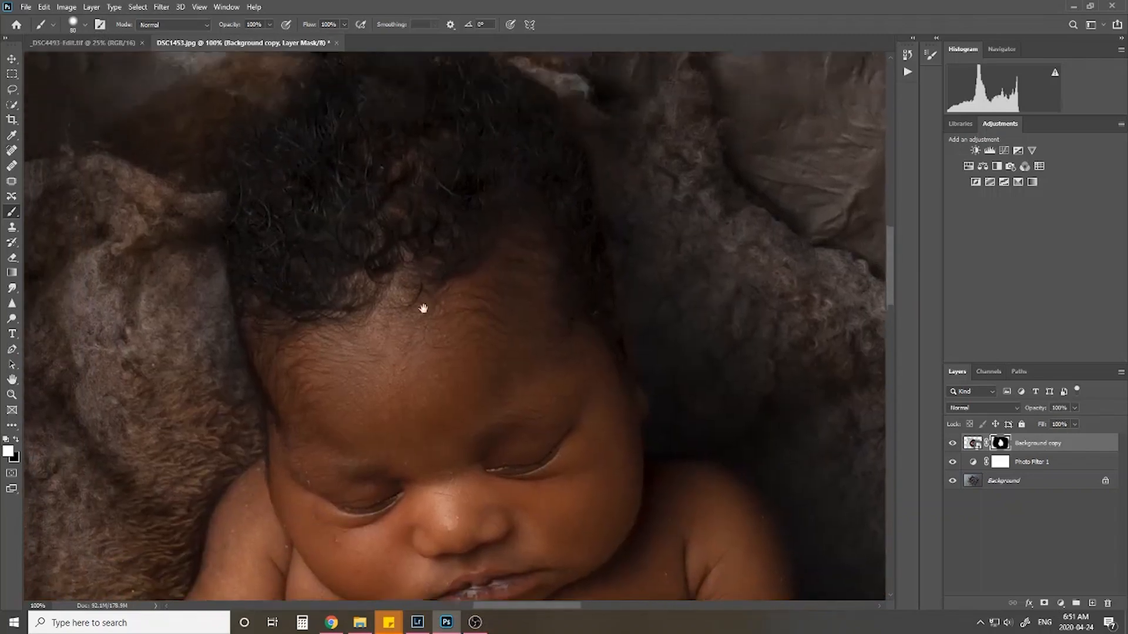
Step: Soften the mask brush to 17% hardness and lower its opacity to about 38%
left_click(86, 26)
left_click(78, 85)
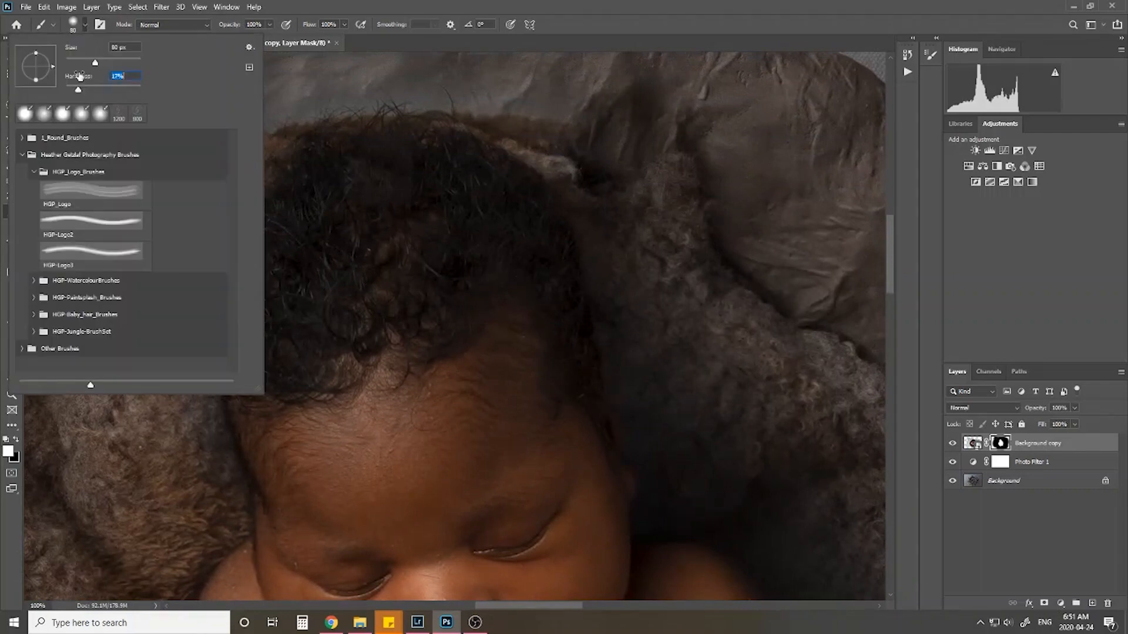
left_click(85, 25)
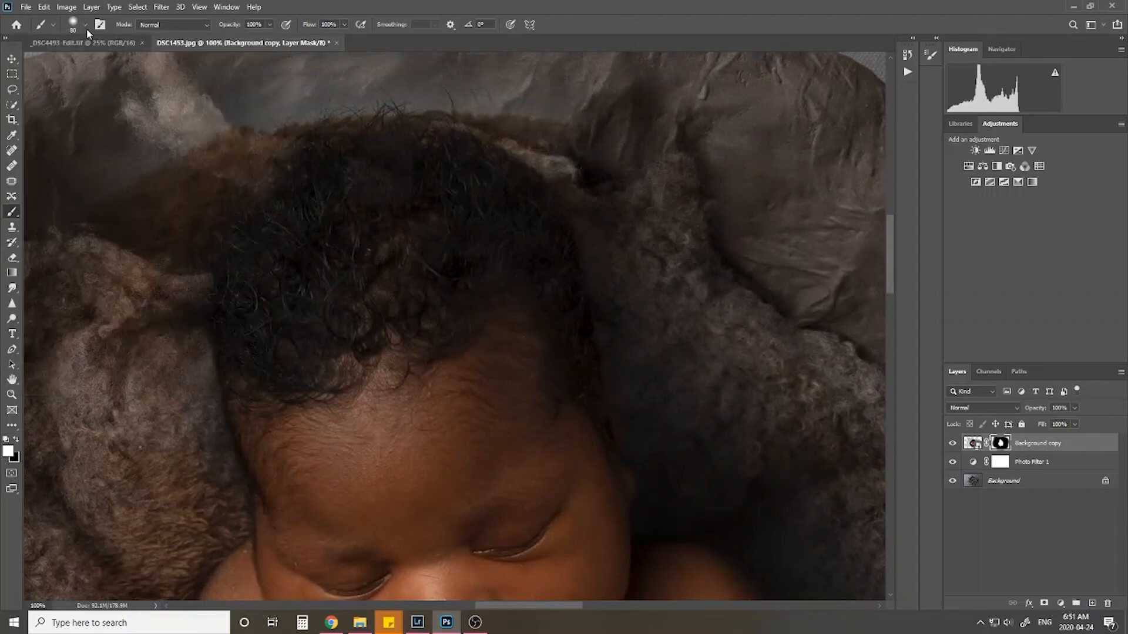
left_click(85, 25)
left_click(84, 26)
left_click(271, 26)
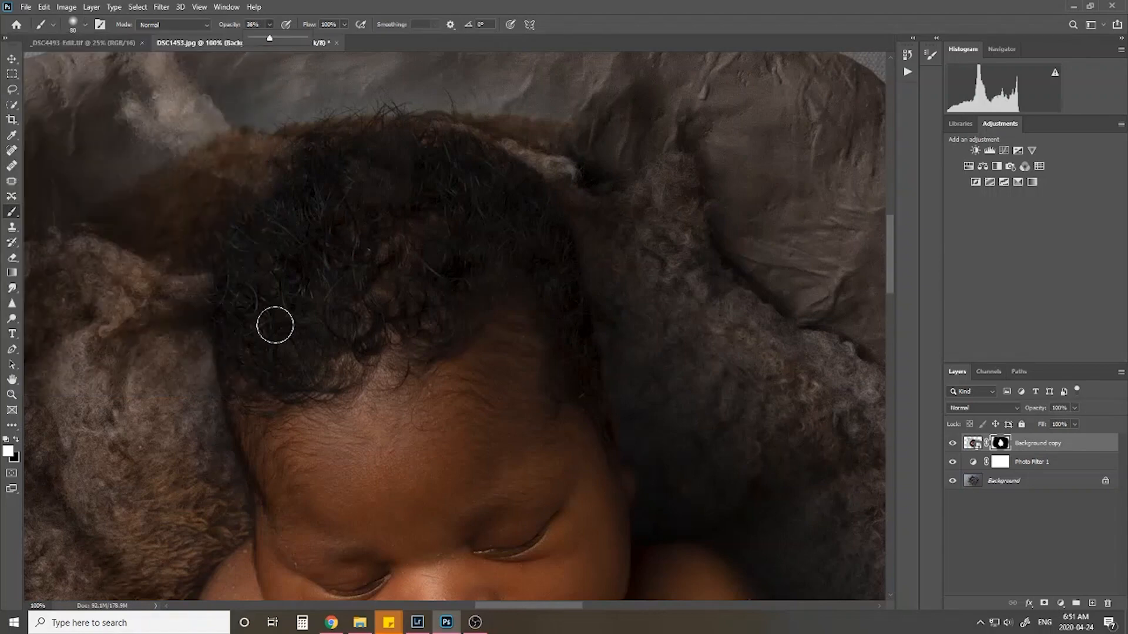
Step: Enlarge the mask brush to 175 px and softly paint white over the baby's hair, hairline and temple
key("bracketright")
key("bracketright")
key("bracketright")
key("bracketright")
key("bracketright")
mouse_move(251, 389)
left_mouse_down()
mouse_move(270, 396)
mouse_move(276, 441)
mouse_move(236, 281)
mouse_move(229, 289)
mouse_move(229, 270)
mouse_move(257, 250)
left_mouse_up()
left_click_drag(336, 263, 384, 347)
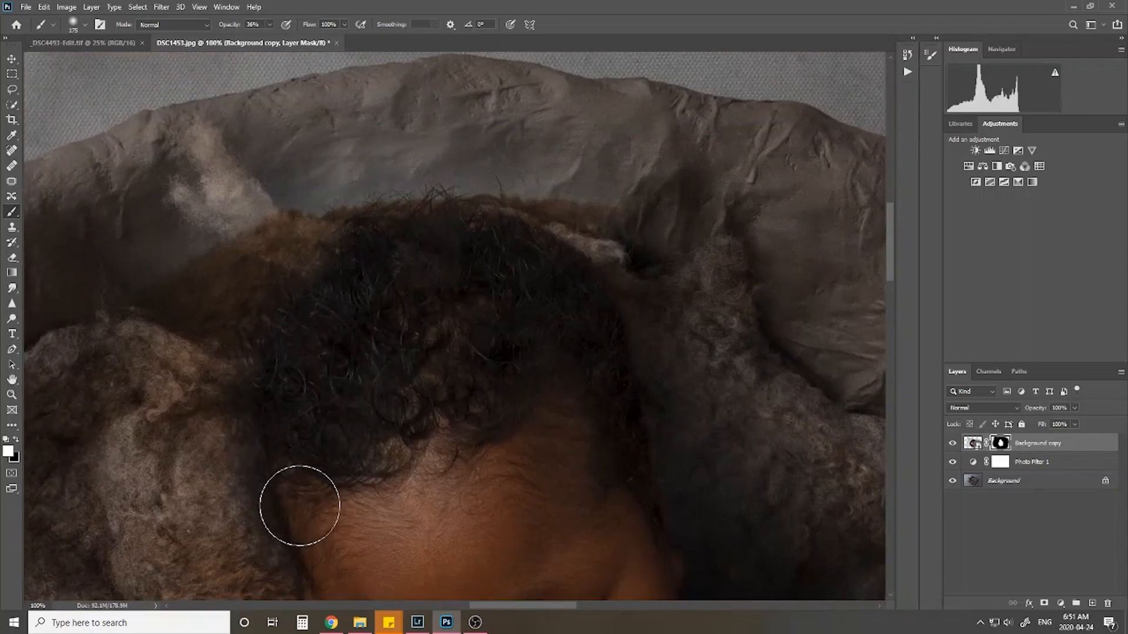
left_click_drag(358, 471, 357, 364)
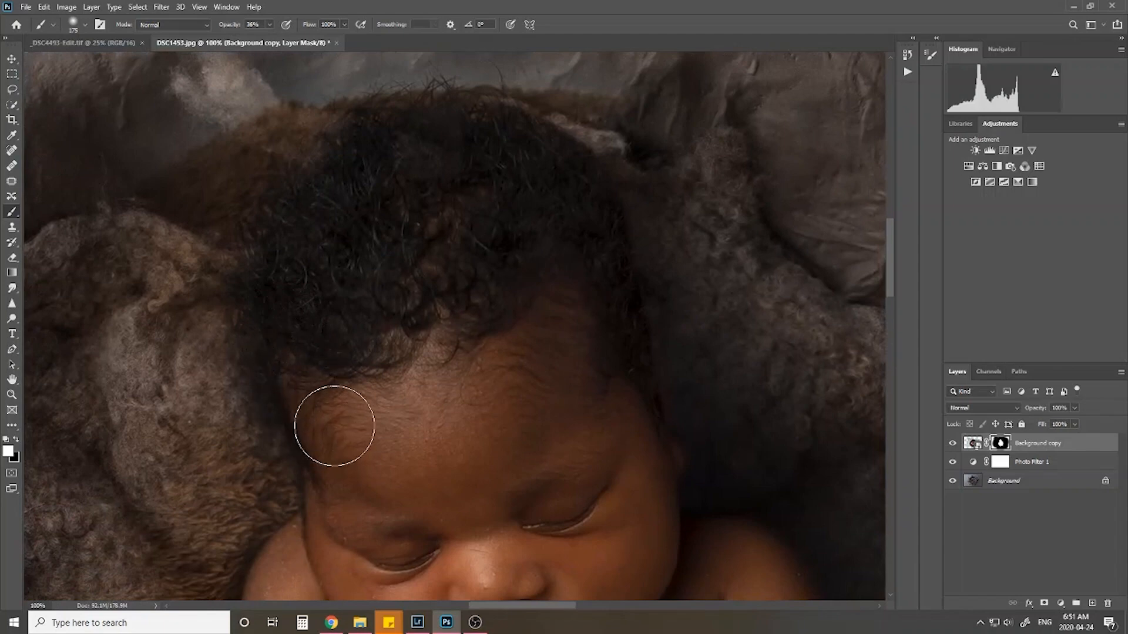
left_click_drag(363, 330, 366, 411)
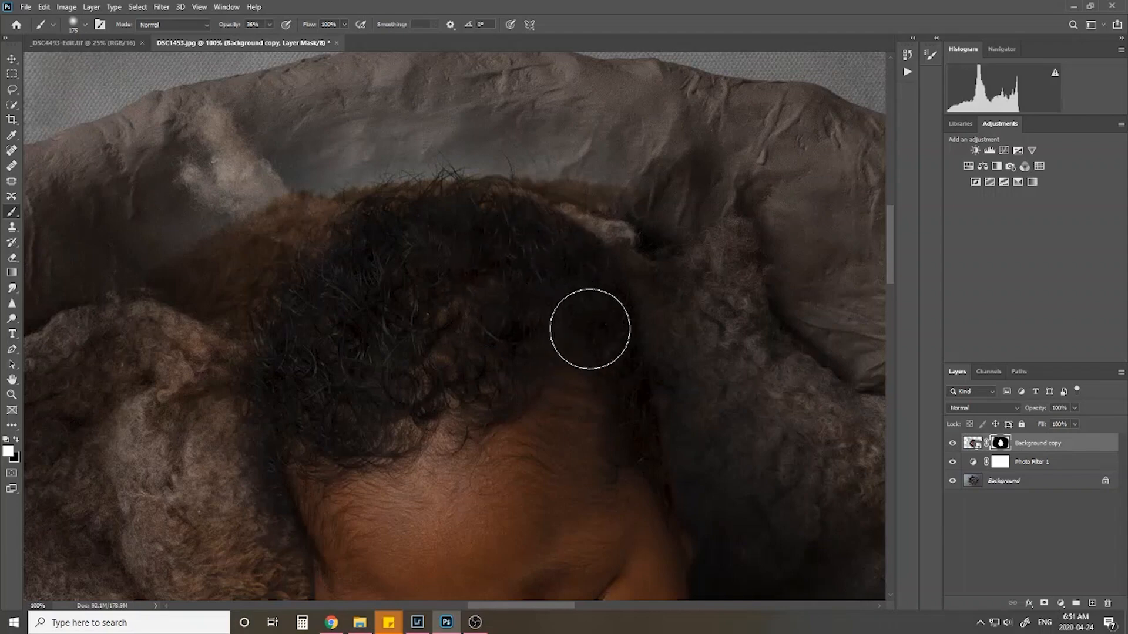
left_click_drag(531, 432, 390, 354)
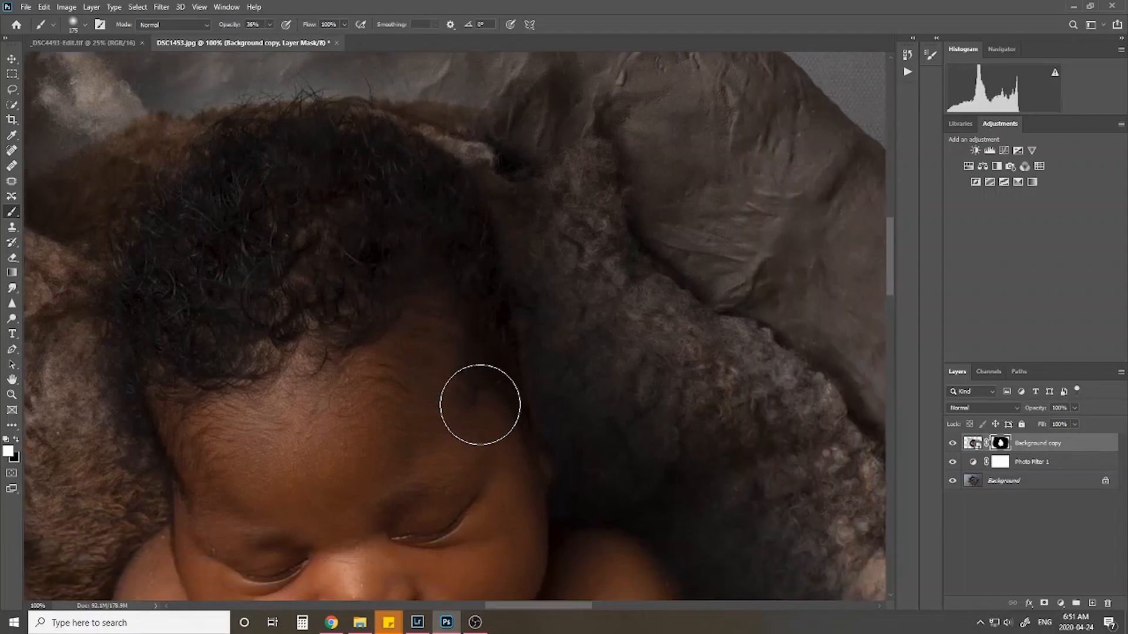
Step: Set the mask brush to 100% opacity and 27% hardness, reducing it to 30 px for the edge of the baby's temple
key("bracketleft")
key("bracketleft")
key("bracketleft")
key("bracketleft")
key("bracketleft")
key("bracketleft")
key("bracketleft")
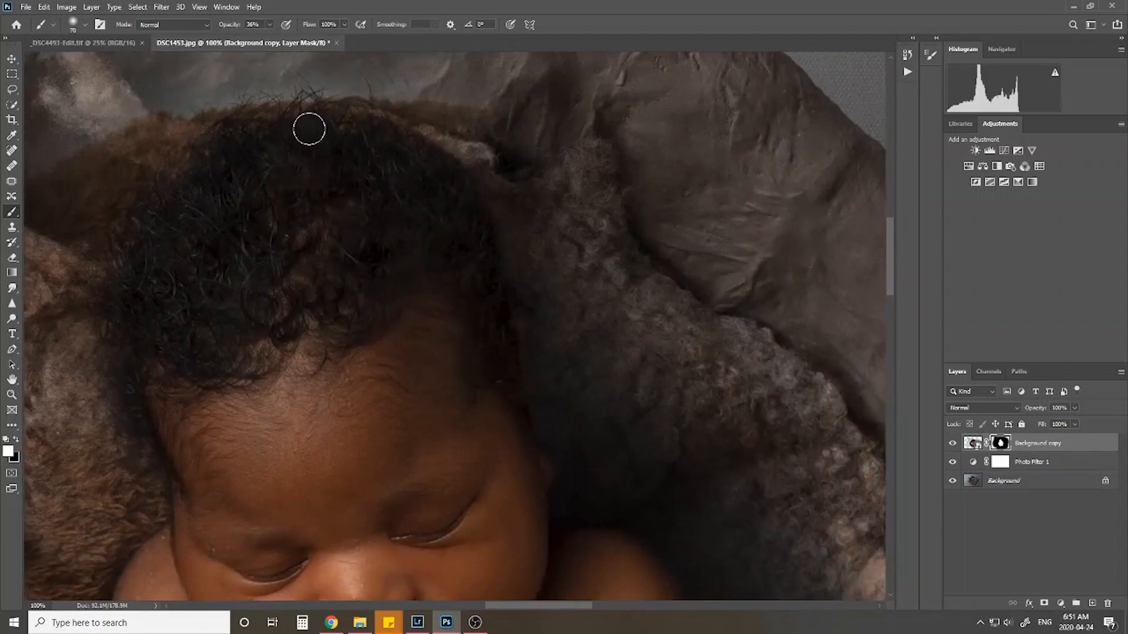
left_click(269, 24)
left_click(86, 26)
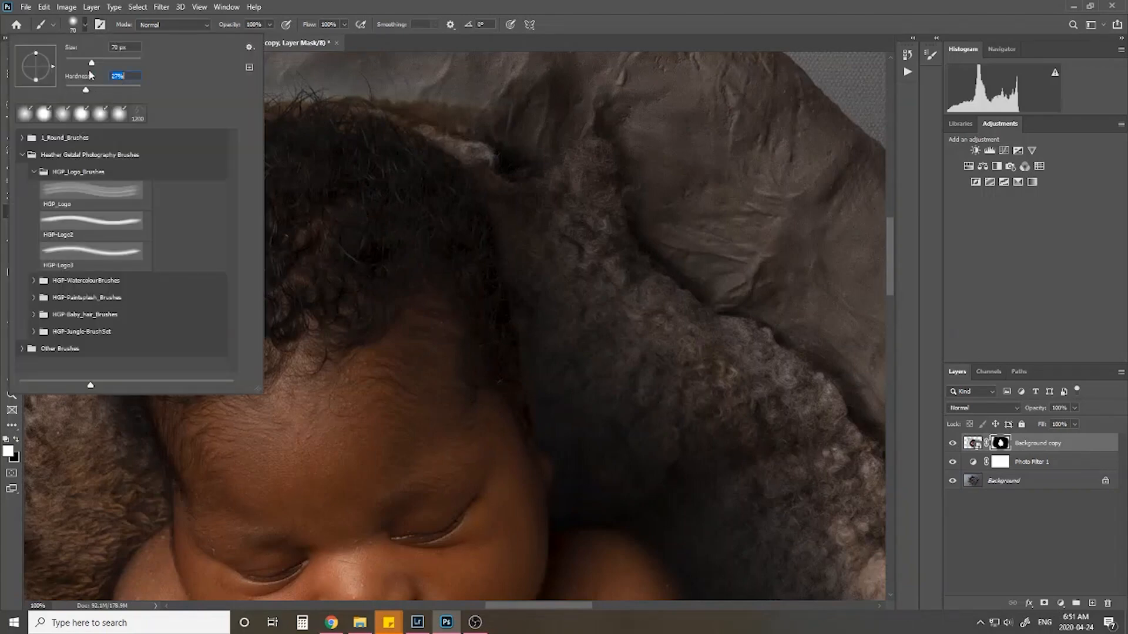
key("Return")
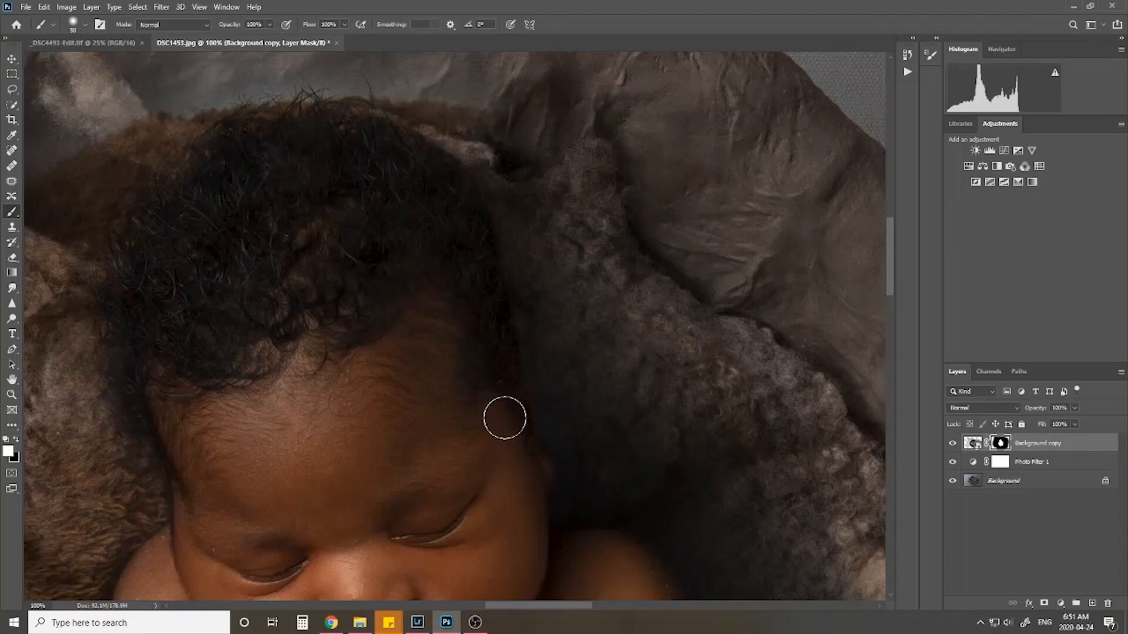
key("bracketleft")
key("bracketleft")
scroll(490, 504, "down", 10)
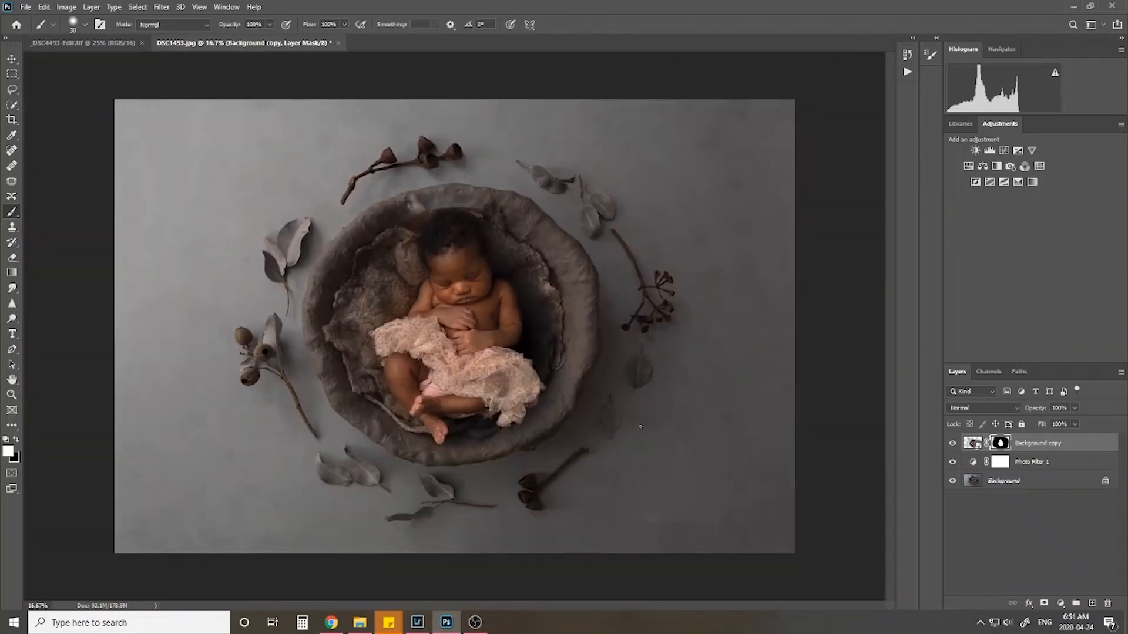
Step: Lower the mask brush's opacity to 20%, keeping its hardness at 27%
key("ctrl+plus")
key("ctrl+plus")
key("ctrl+plus")
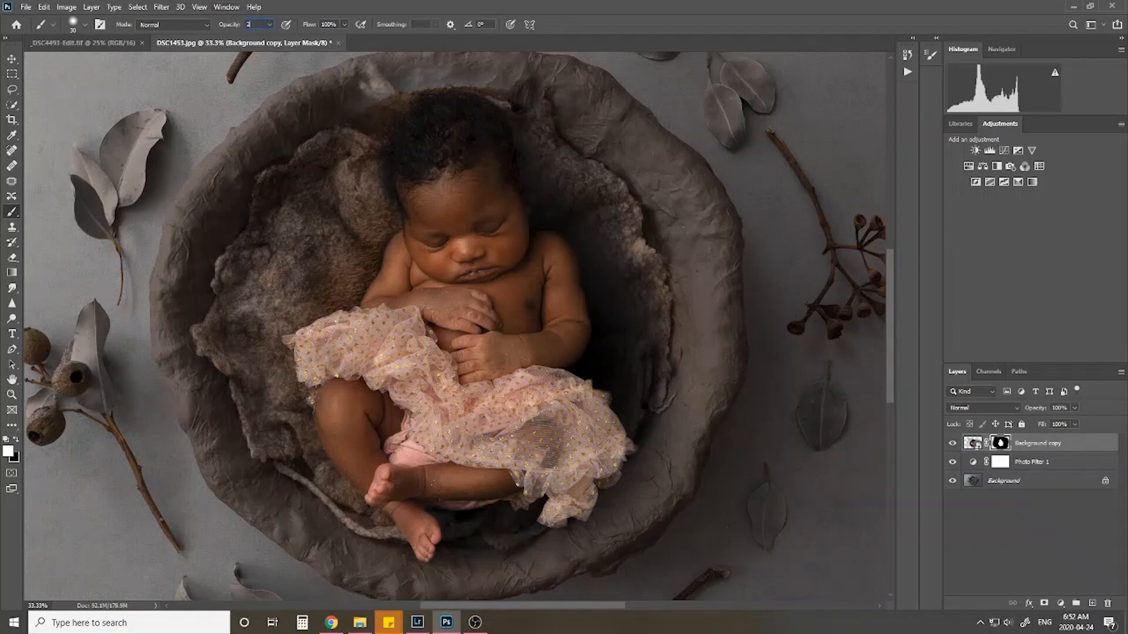
left_click(85, 25)
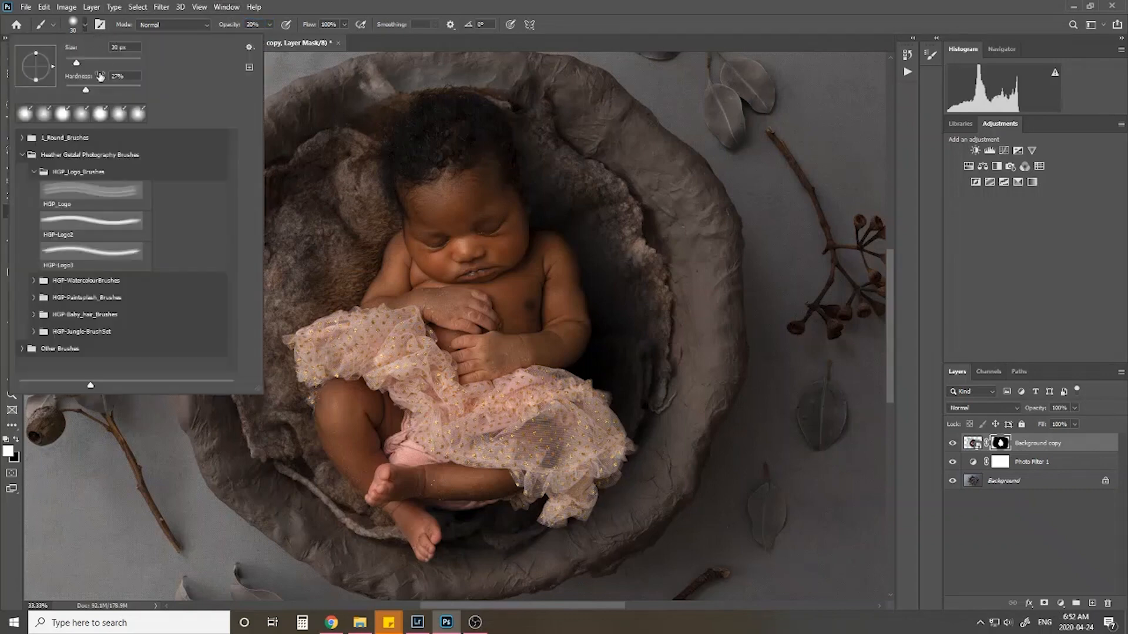
left_click(83, 27)
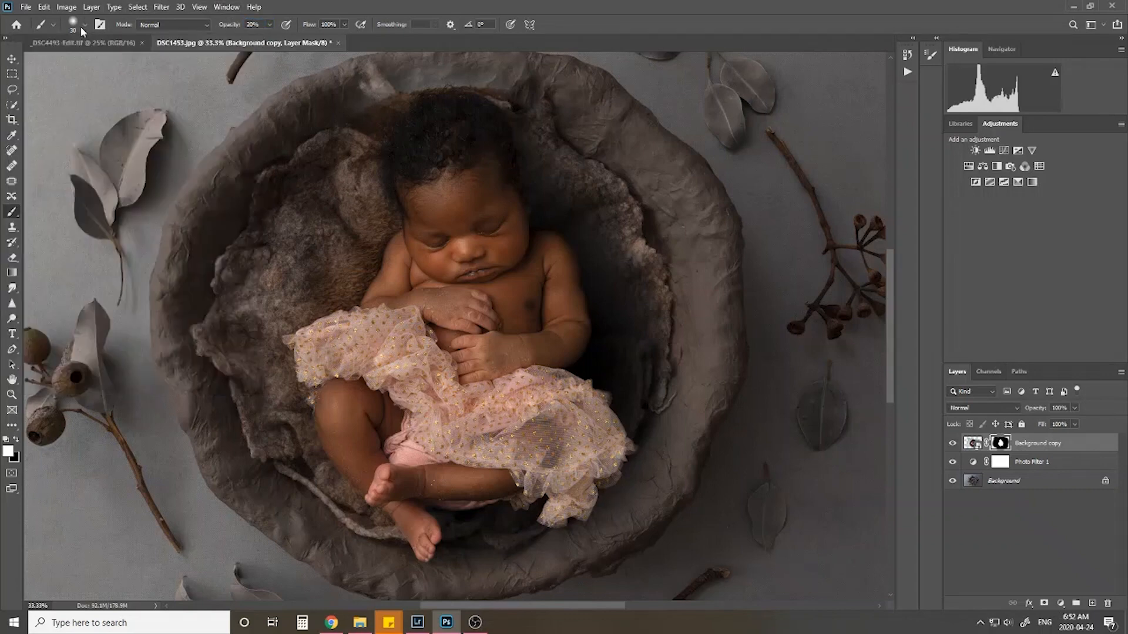
key("ctrl+plus")
key("ctrl+plus")
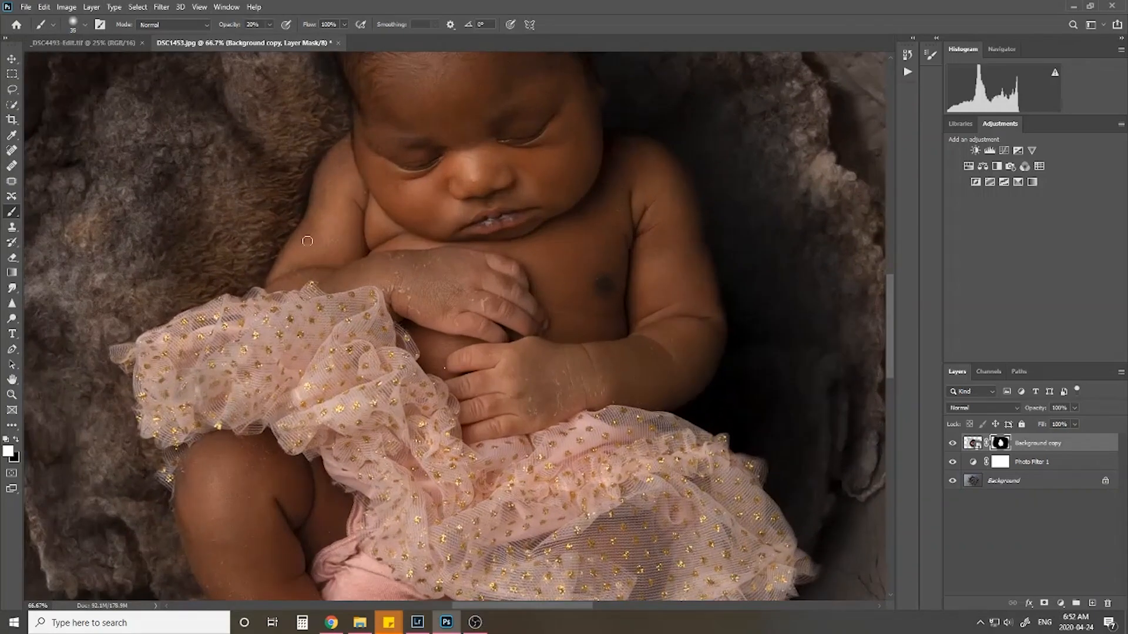
Step: Enlarge the brush to 250 px and paint black on the mask to blend the fur beside the baby's shoulder and arm
key("bracketright")
key("bracketright")
key("bracketright")
key("bracketright")
key("bracketright")
key("bracketright")
key("x")
mouse_move(227, 218)
left_mouse_down()
mouse_move(158, 256)
mouse_move(214, 245)
mouse_move(181, 261)
mouse_move(212, 260)
mouse_move(270, 164)
left_mouse_up()
scroll(270, 165, "up", 3)
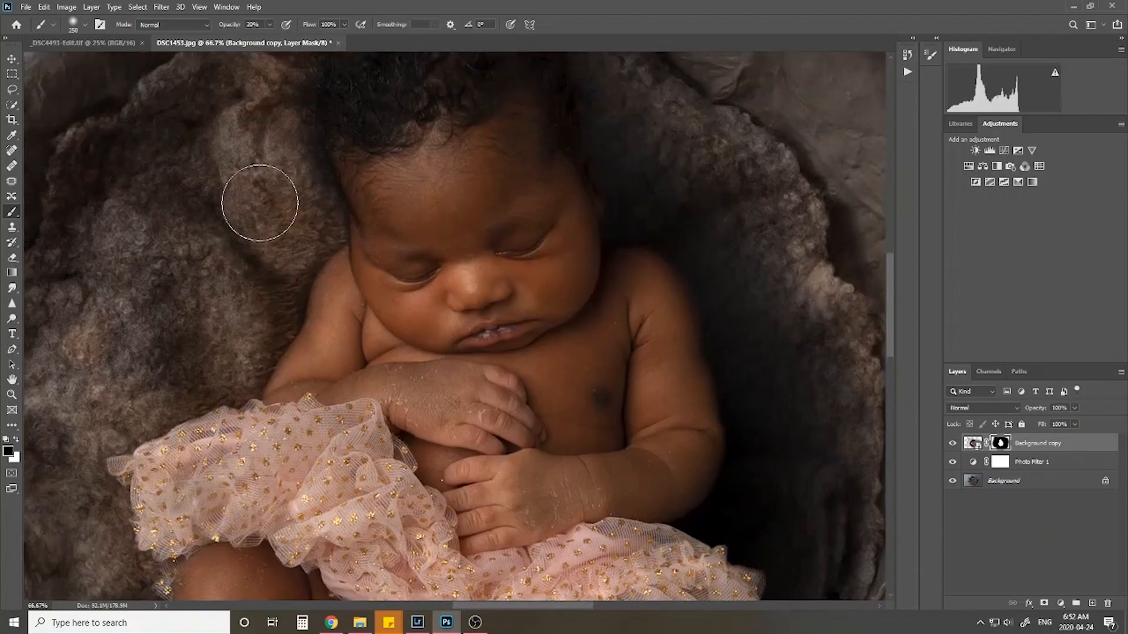
Step: Paint black on the mask over the brown fur above the hair and the dark fur beside the head to reveal the backdrop
key("space")
left_click_drag(252, 165, 234, 292)
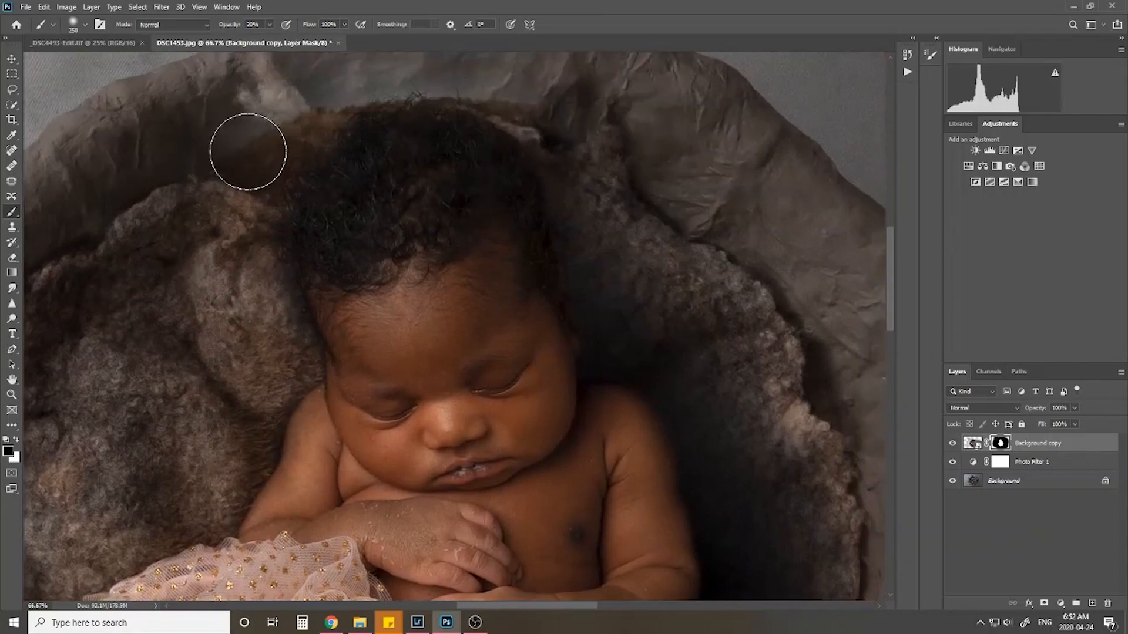
left_click_drag(247, 151, 315, 81)
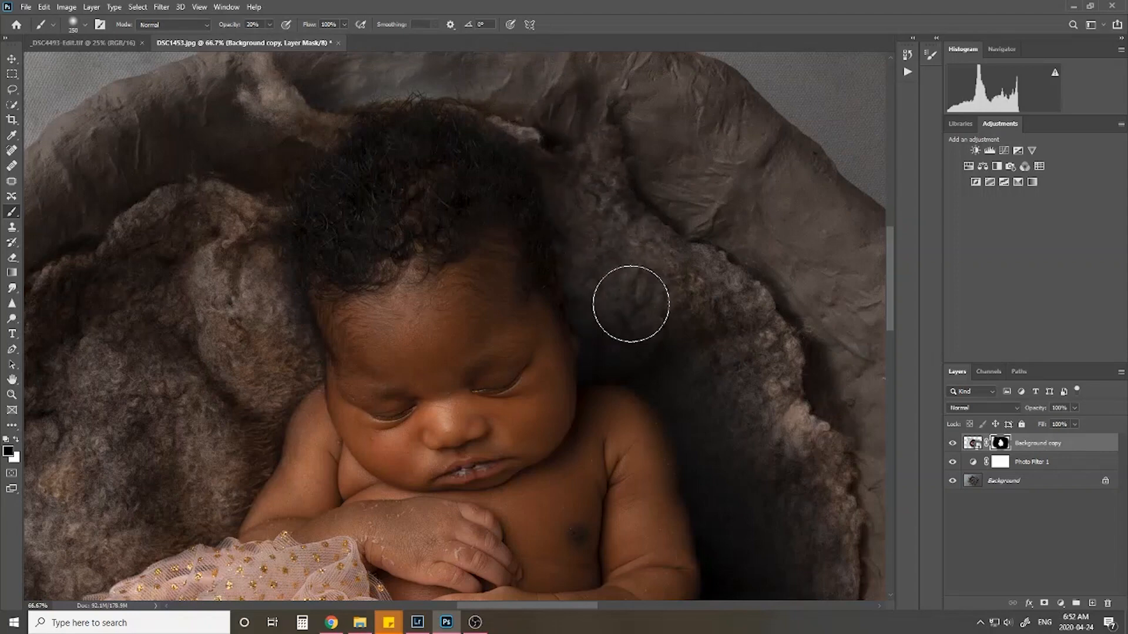
left_click_drag(748, 297, 677, 157)
Step: Examine the blend around the tulle, legs and feet, and check the whole composite
key("ctrl+minus")
key("ctrl+minus")
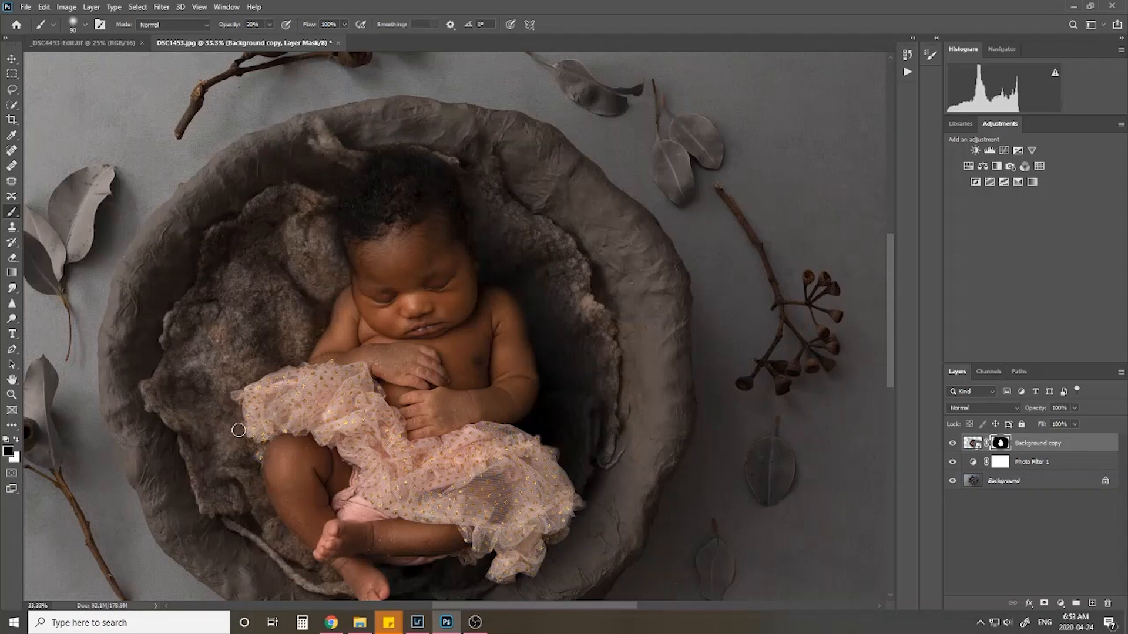
left_click_drag(288, 475, 285, 304)
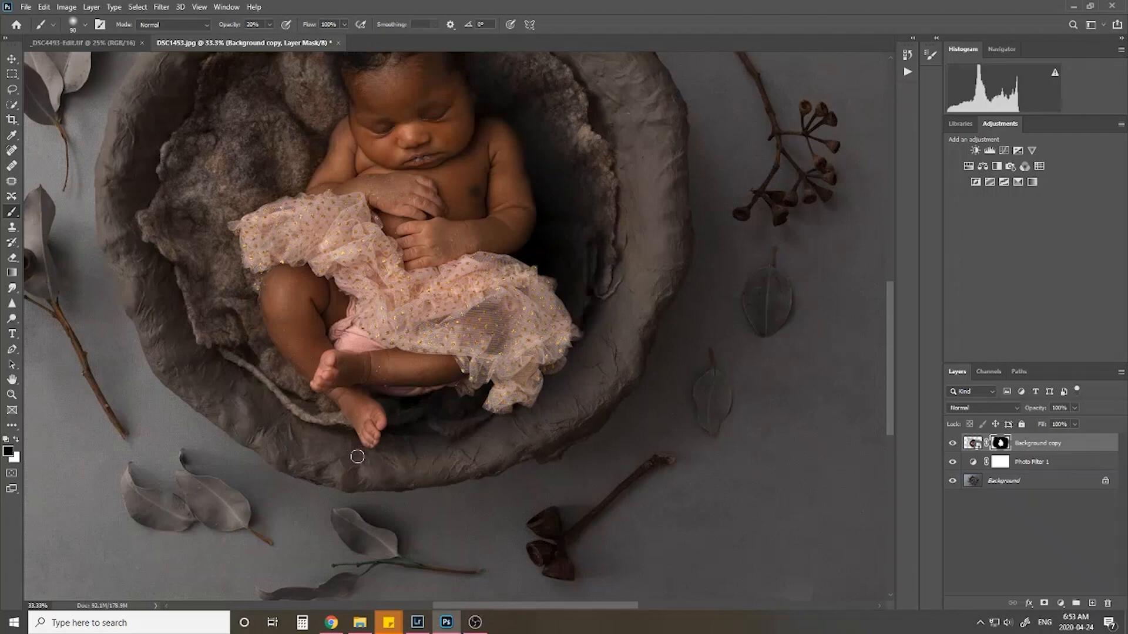
key("ctrl+minus")
key("ctrl+minus")
key("ctrl+minus")
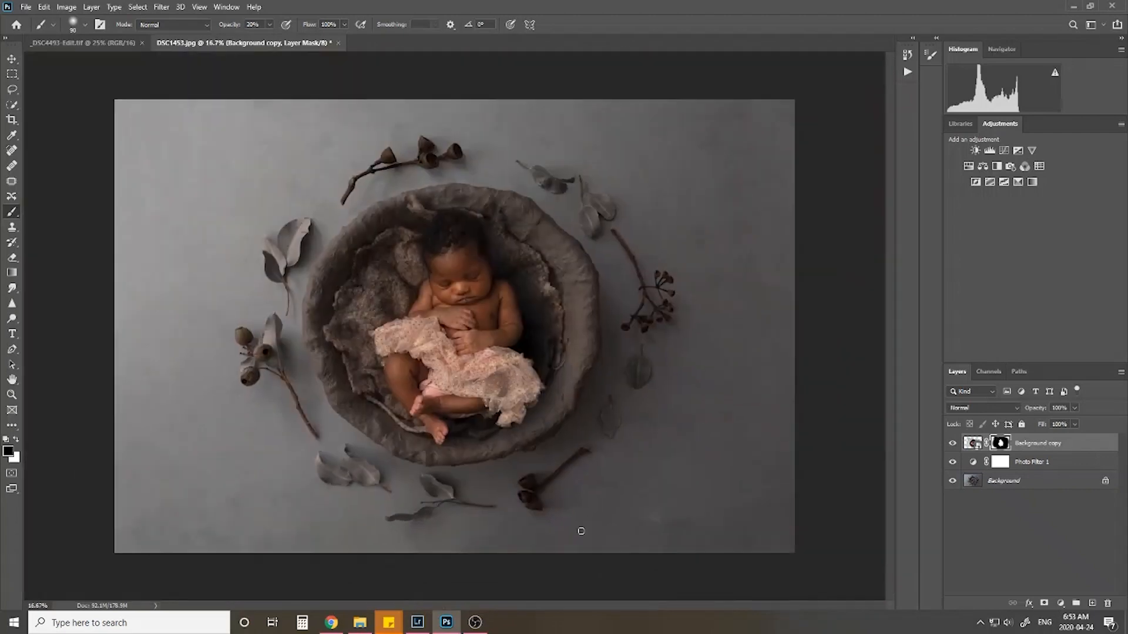
key("ctrl+plus")
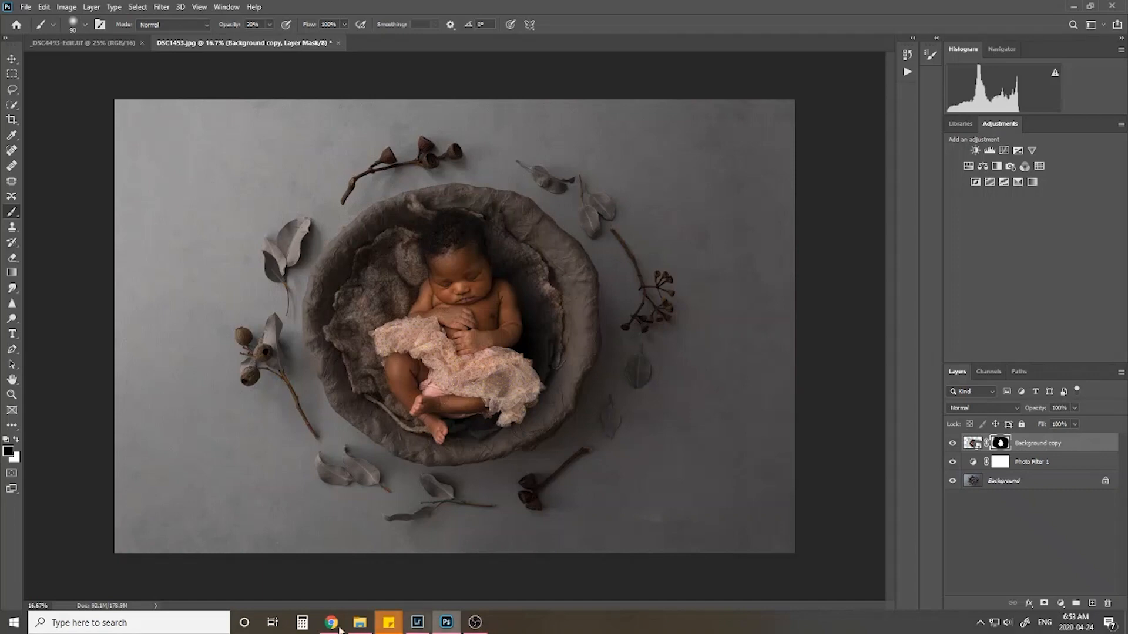
Step: Bring up the Luisa Dunn Photography Shop site in Chrome and switch to the Lightroom library
mouse_move(330, 626)
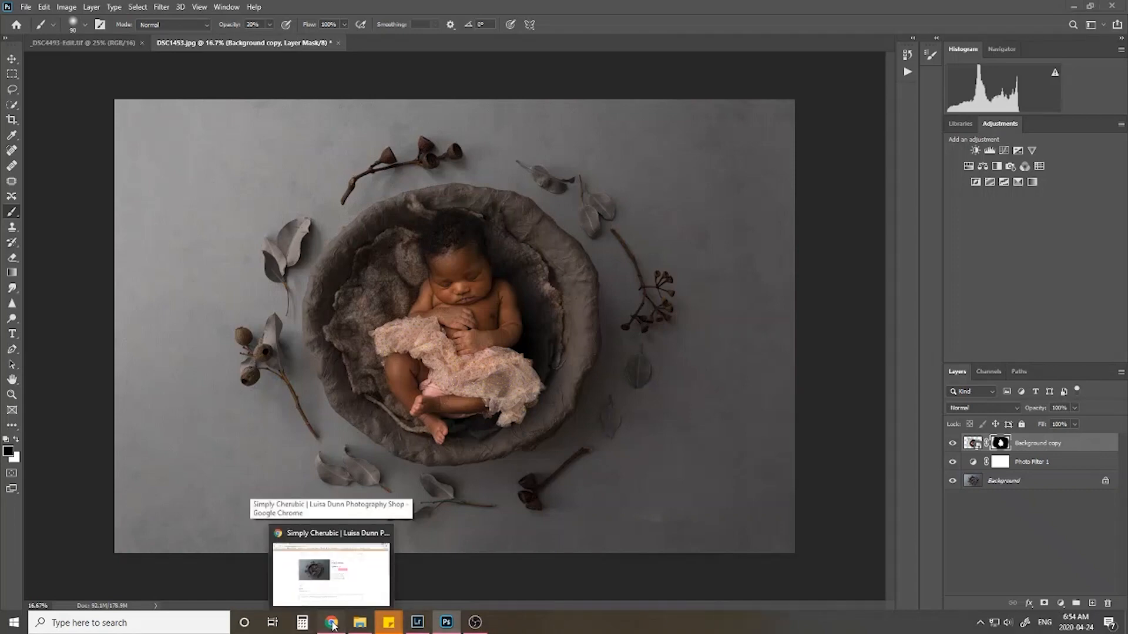
left_click(295, 532)
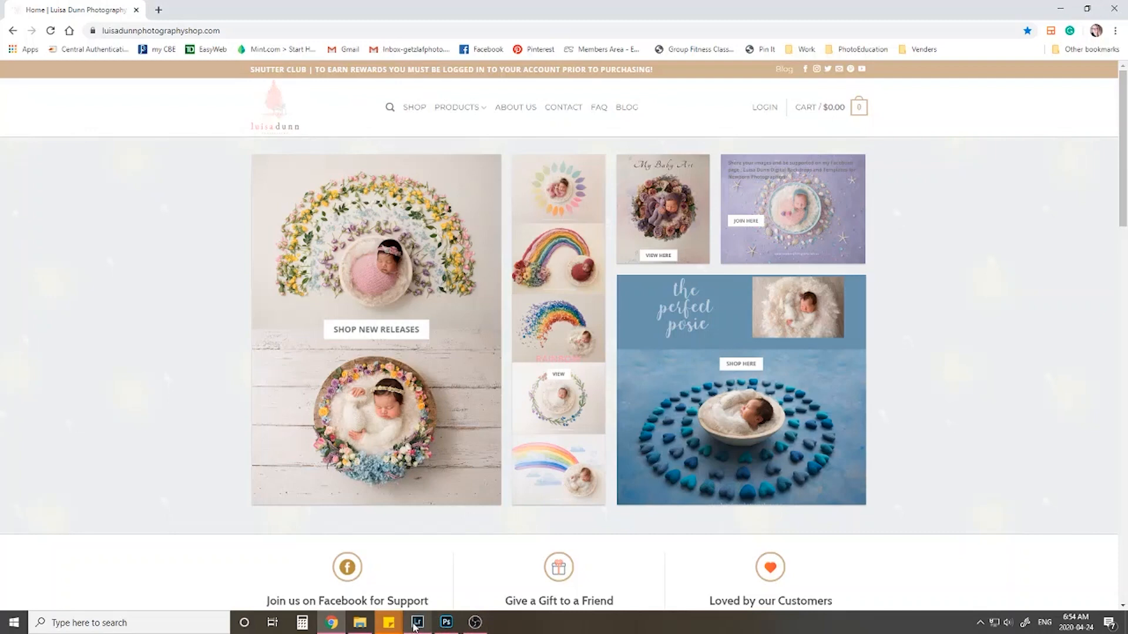
left_click(426, 629)
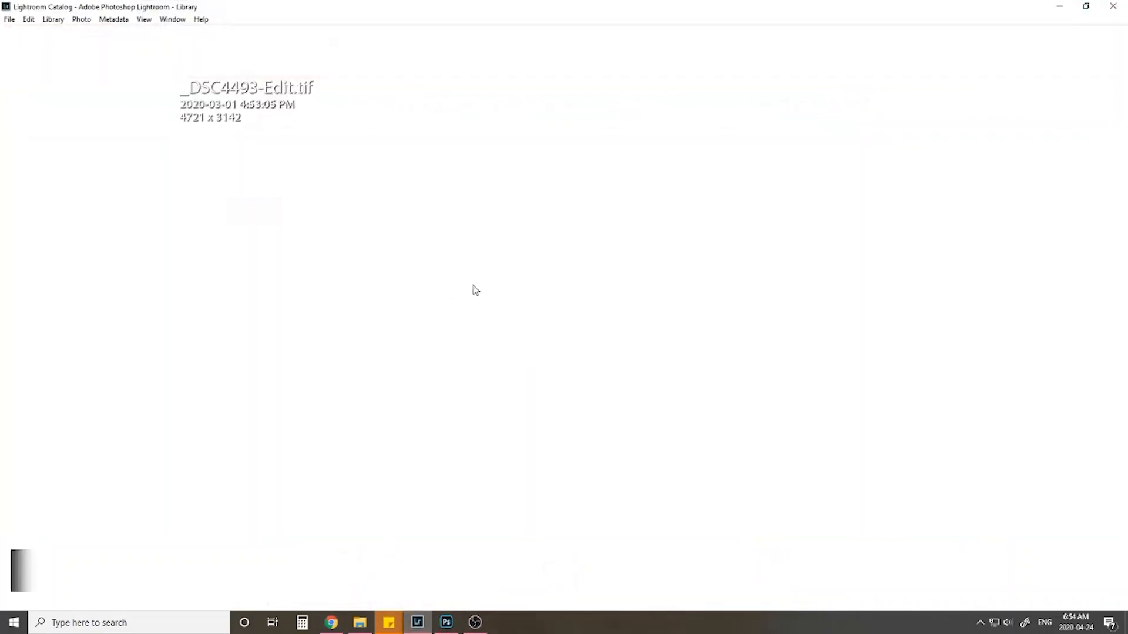